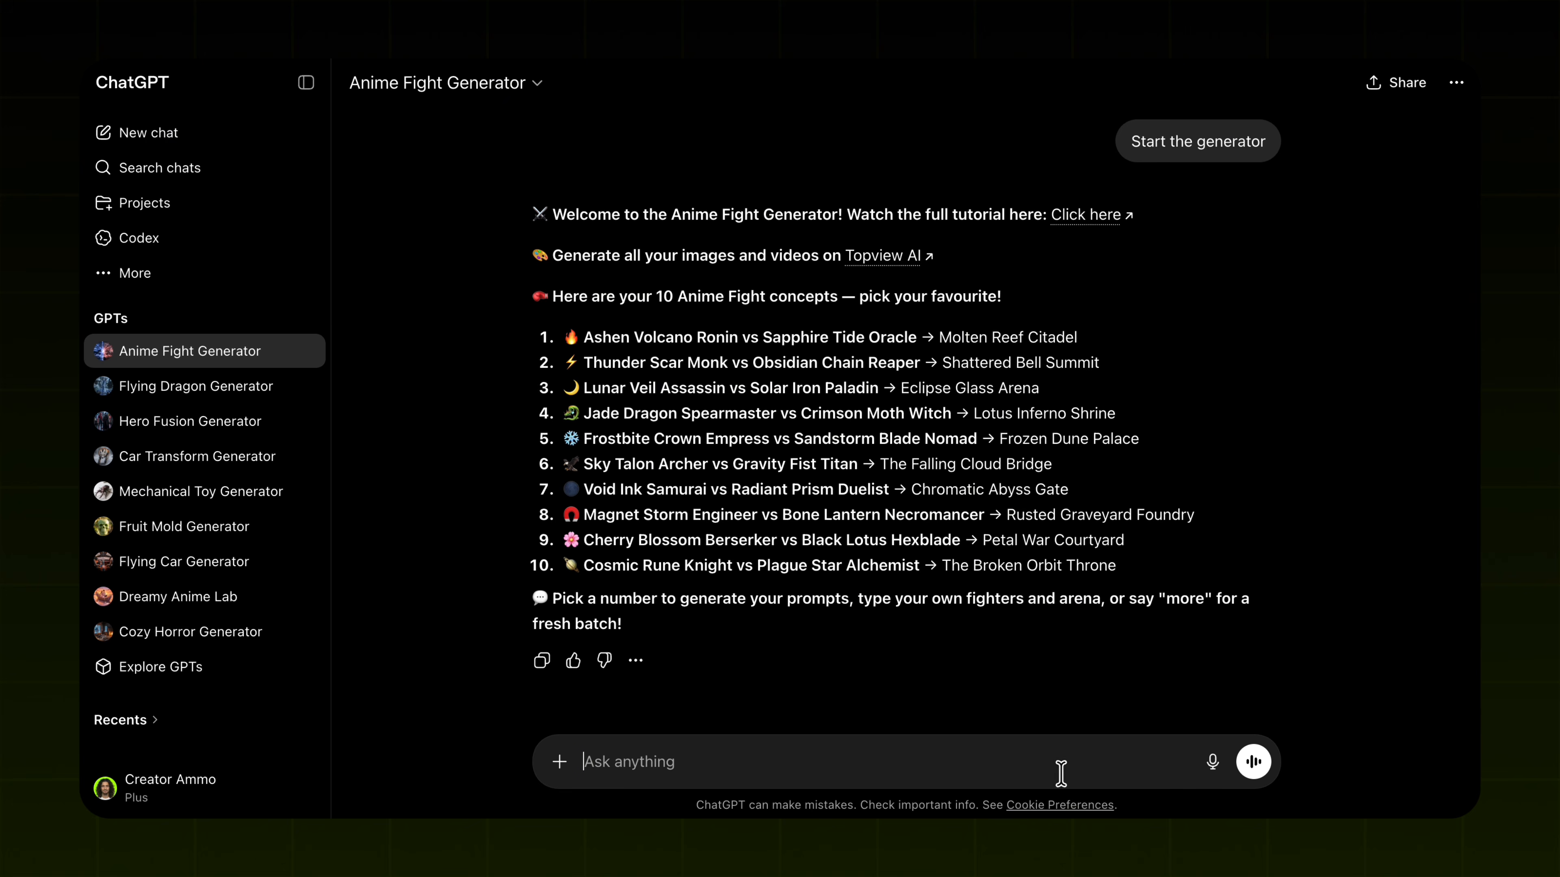
Choose concept 9, Cherry Blossom Berserker vs Black Lotus Hexblade, and look through the prompts generated for it
text(9)
key(Return)
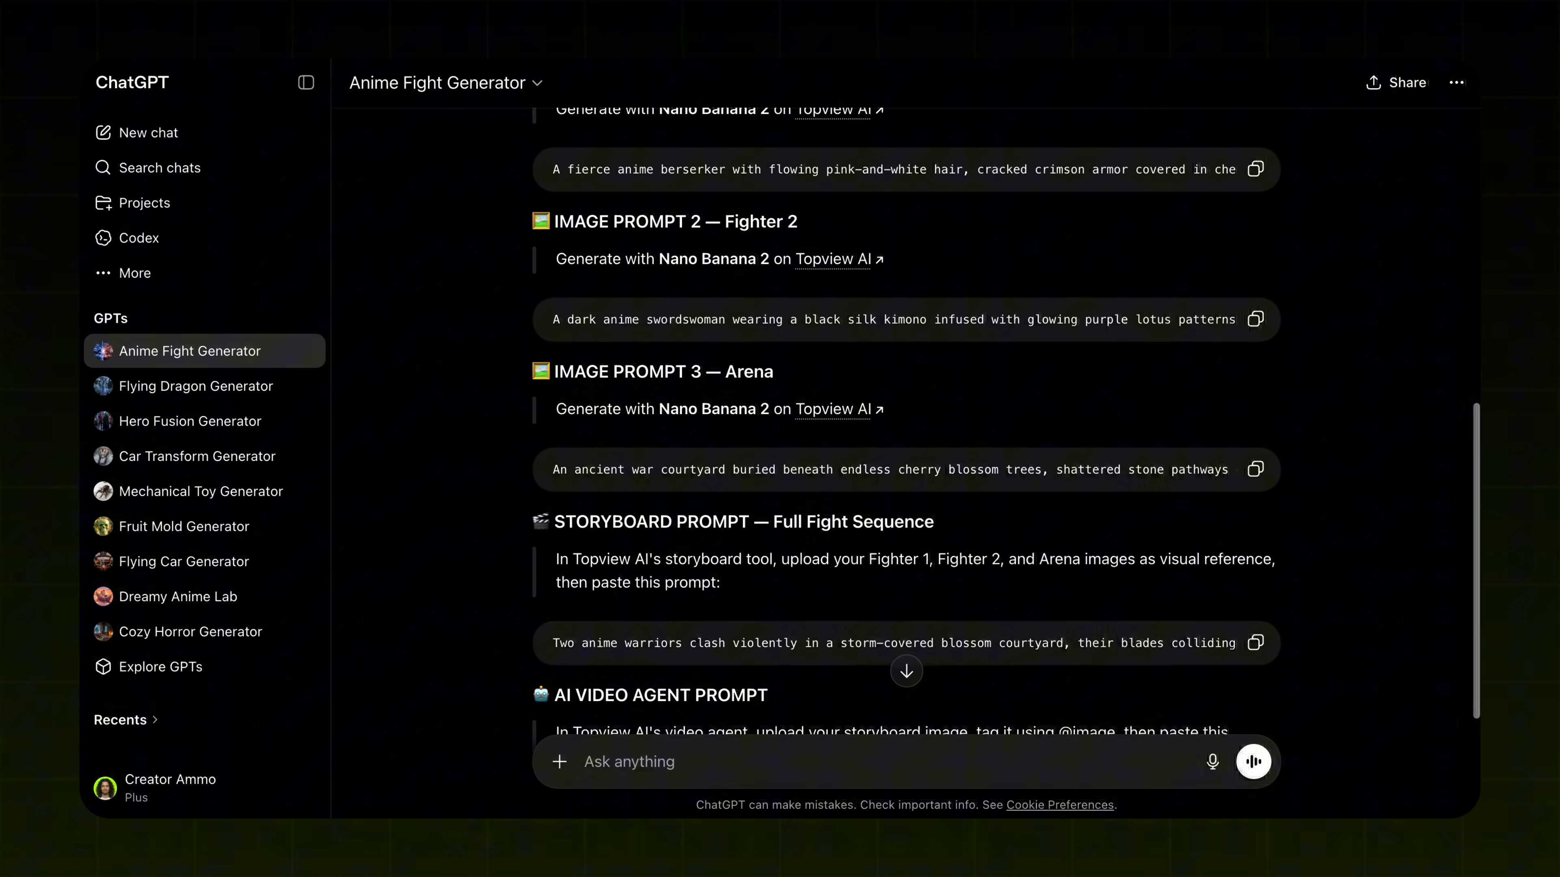
scroll(666, 408, up, 6)
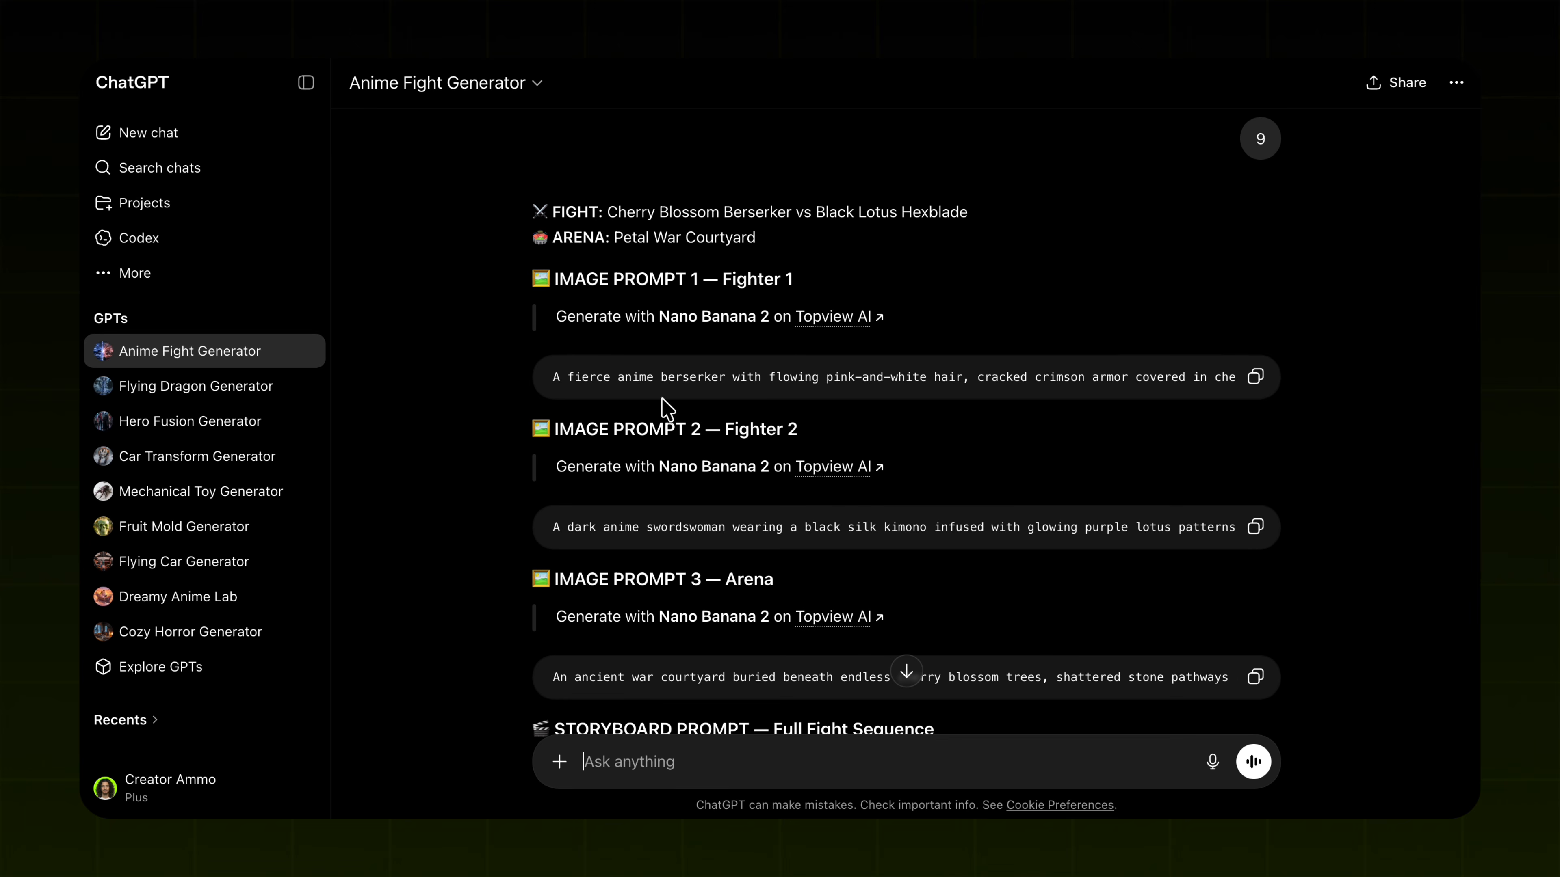
scroll(640, 492, down, 5)
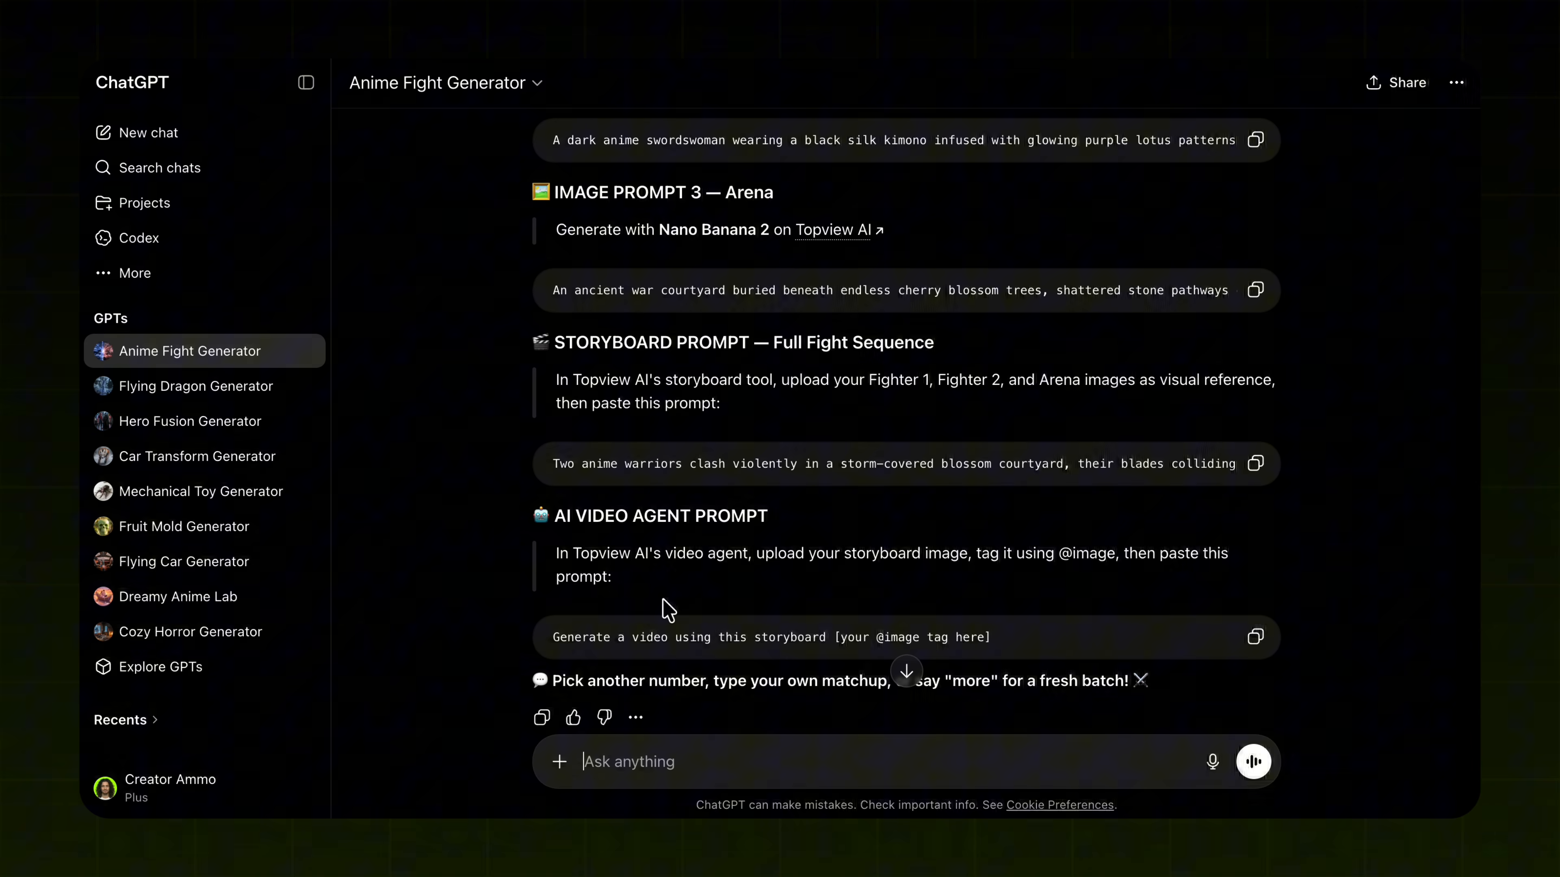
Copy the Fighter 1 prompt and generate 2 images from it with Text to Image in Topview AI
scroll(666, 608, up, 4)
scroll(666, 608, up, 2)
click(1256, 400)
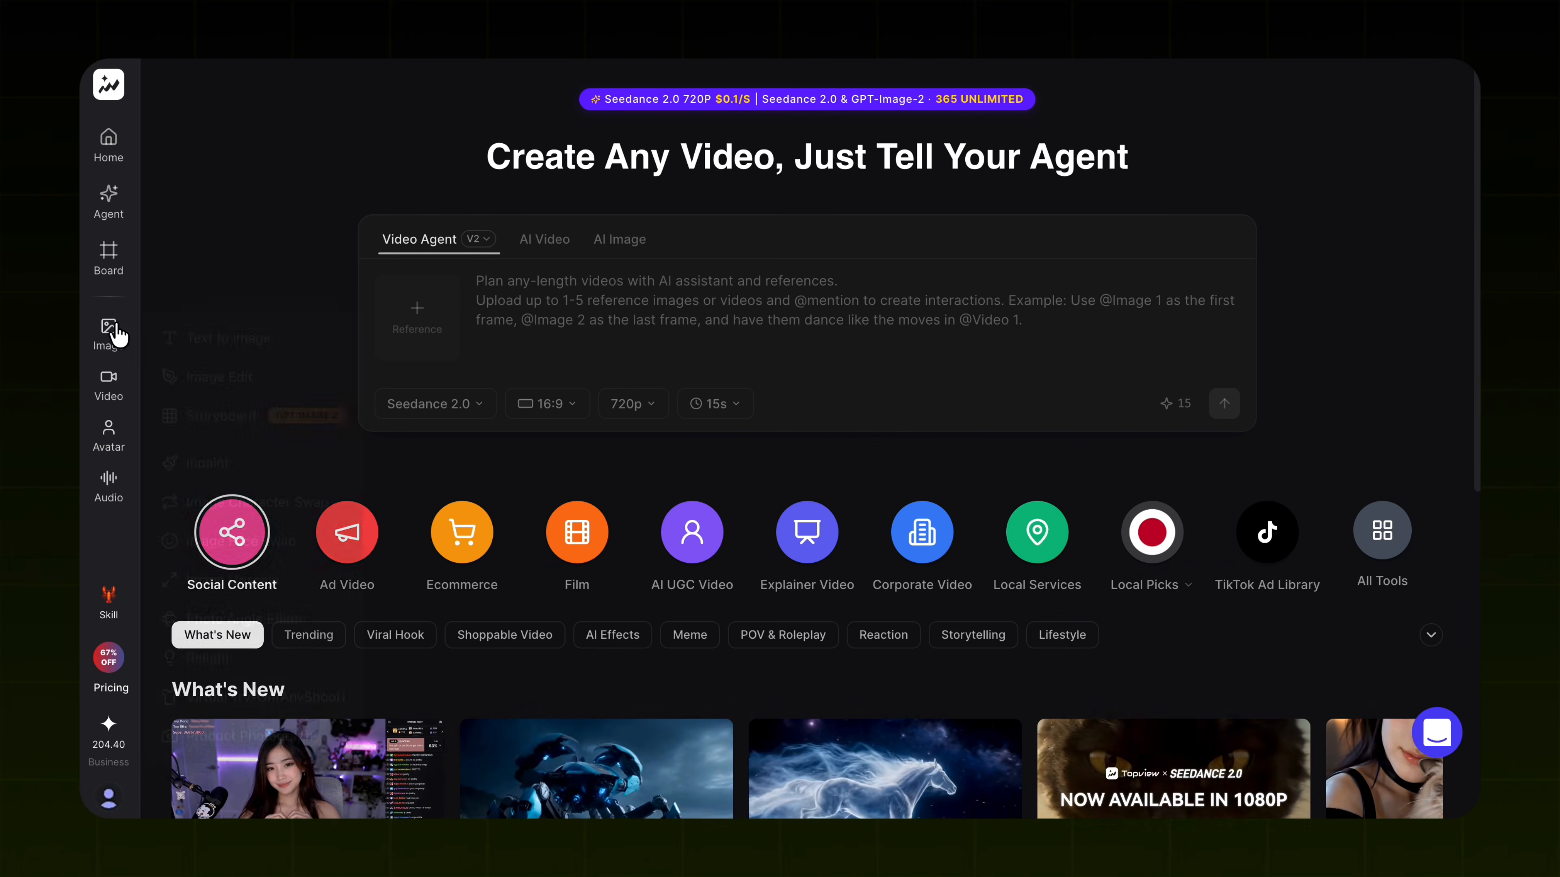
mouse_move(108, 328)
click(260, 342)
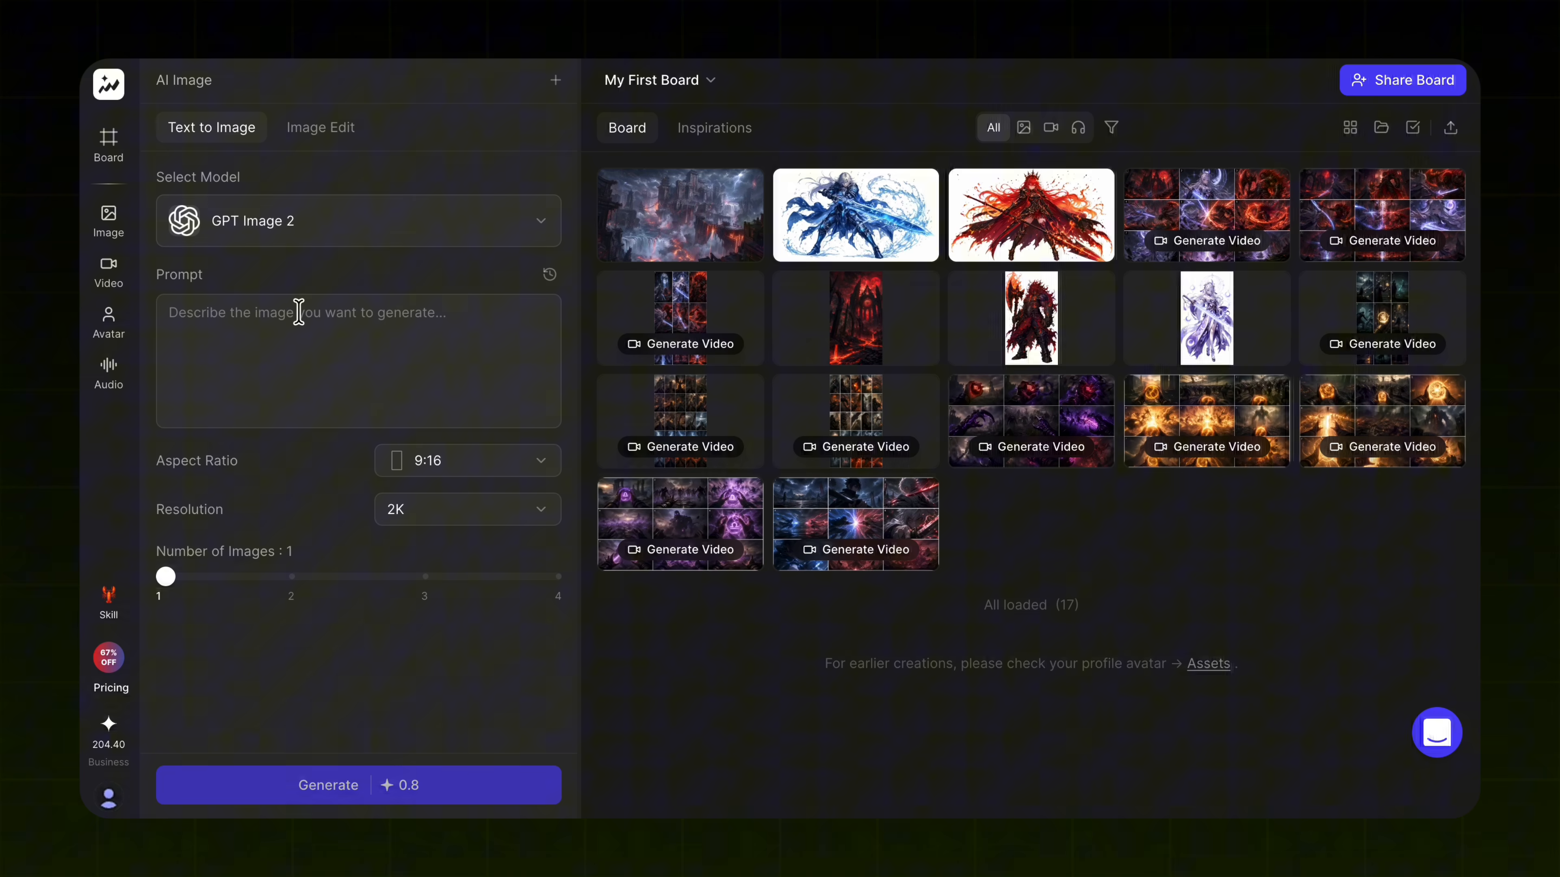
key(ctrl+v)
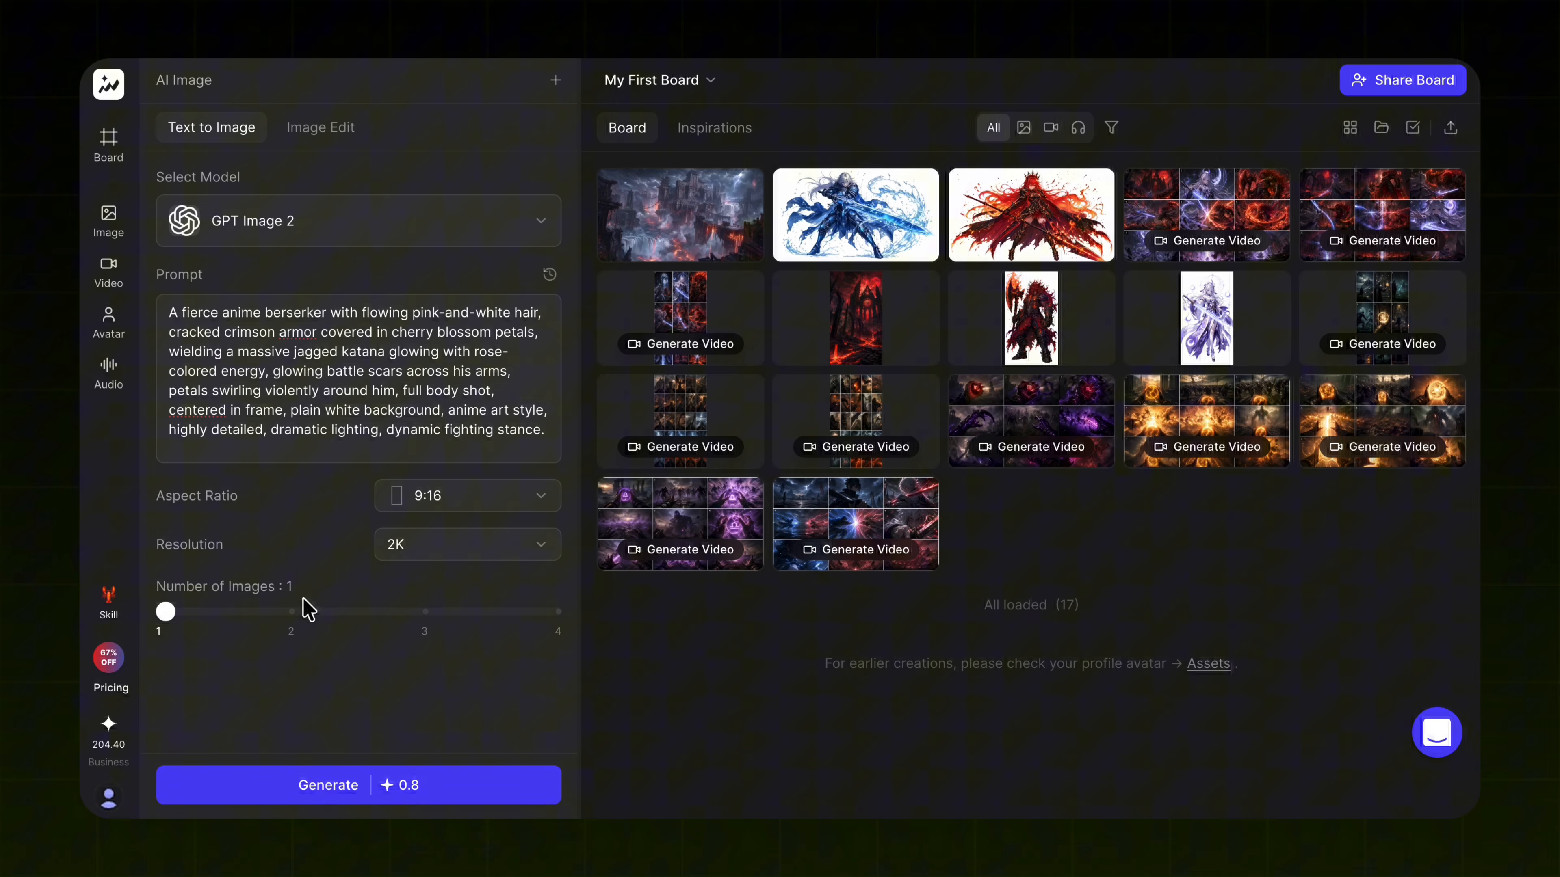
click(293, 613)
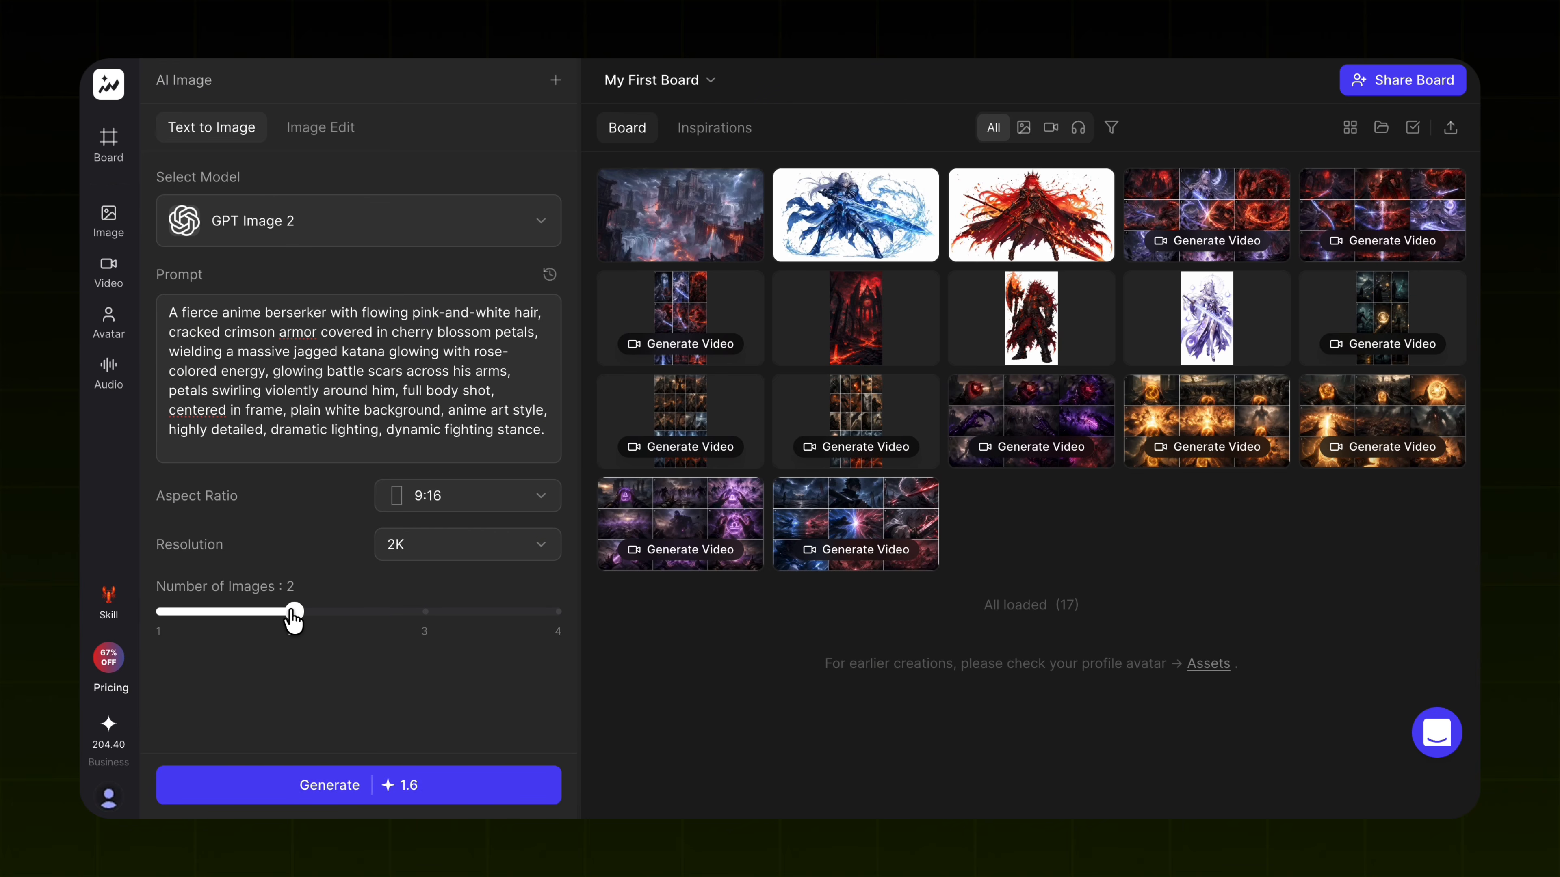
click(367, 793)
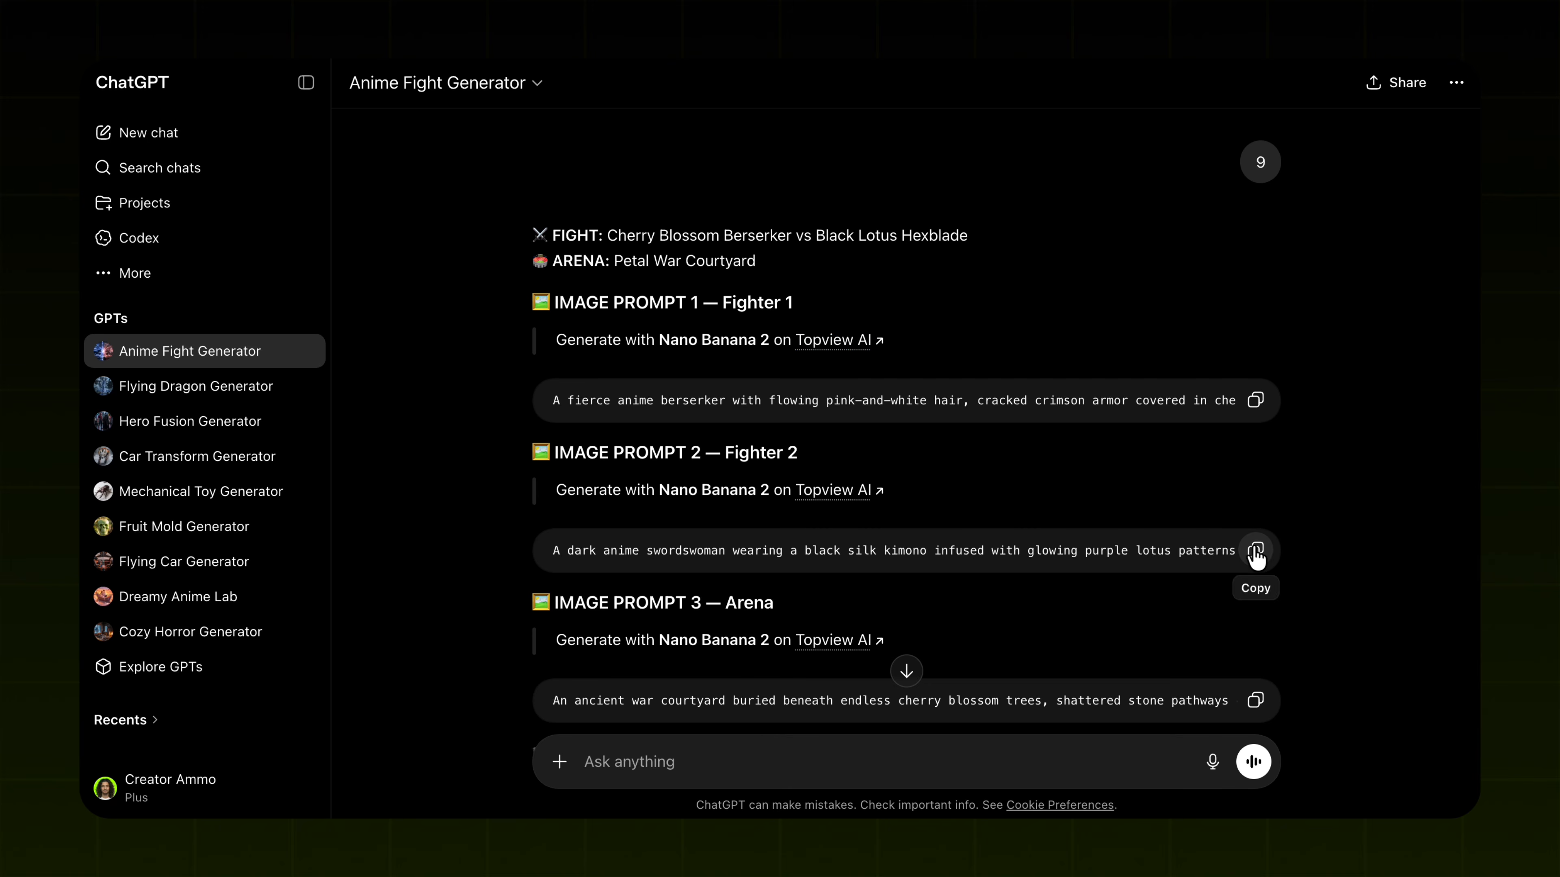
Copy the Fighter 2 prompt from ChatGPT and use it in place of the Topview image prompt to generate the swordswoman images
click(1255, 550)
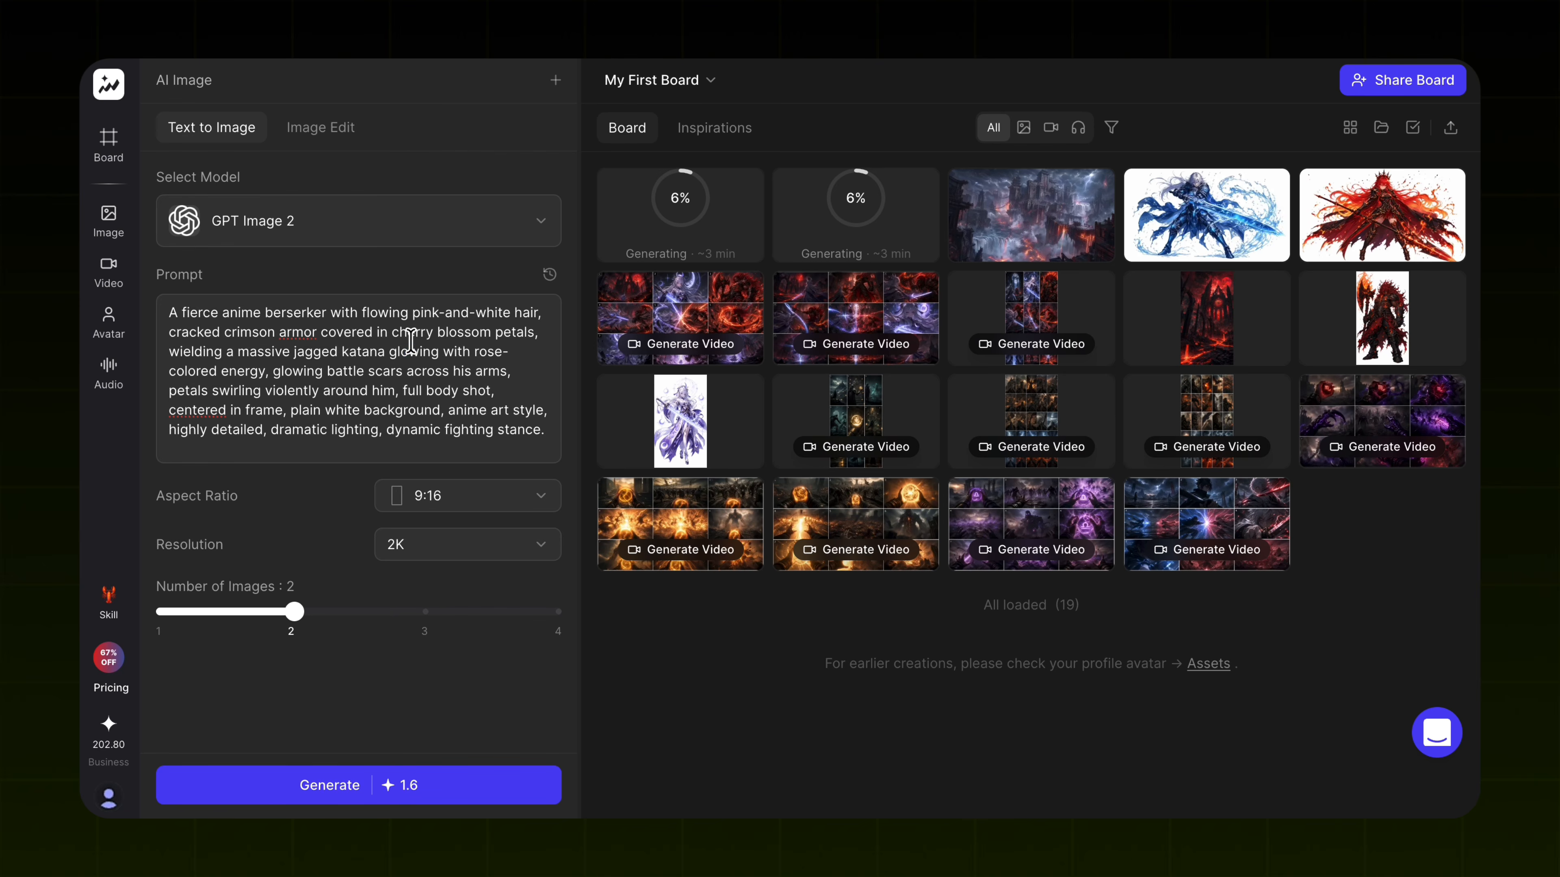
click(410, 340)
key(ctrl+a)
key(ctrl+v)
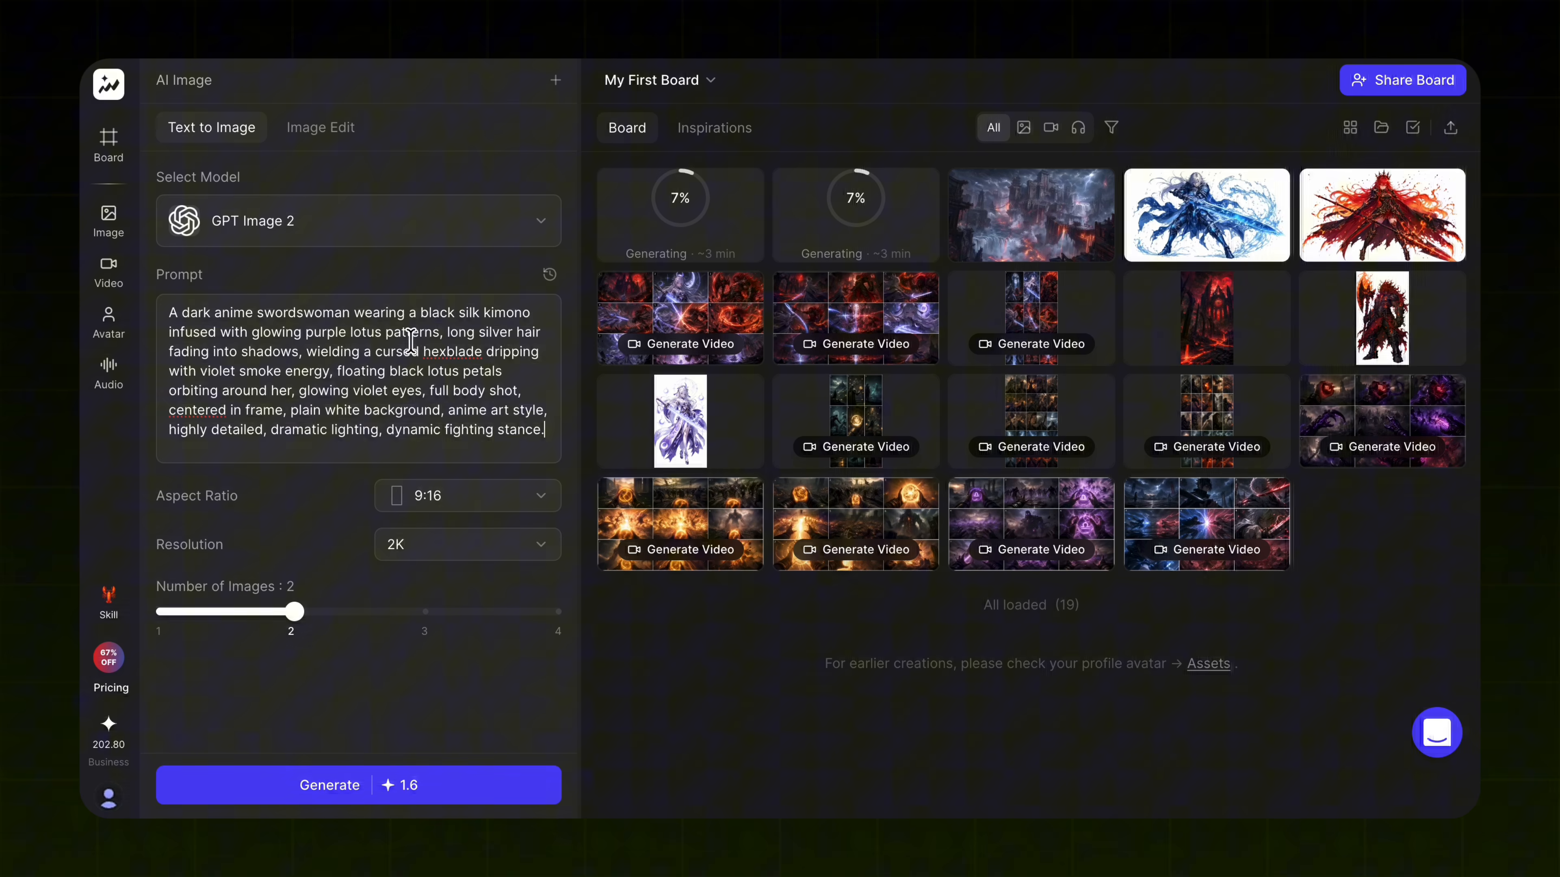
click(376, 786)
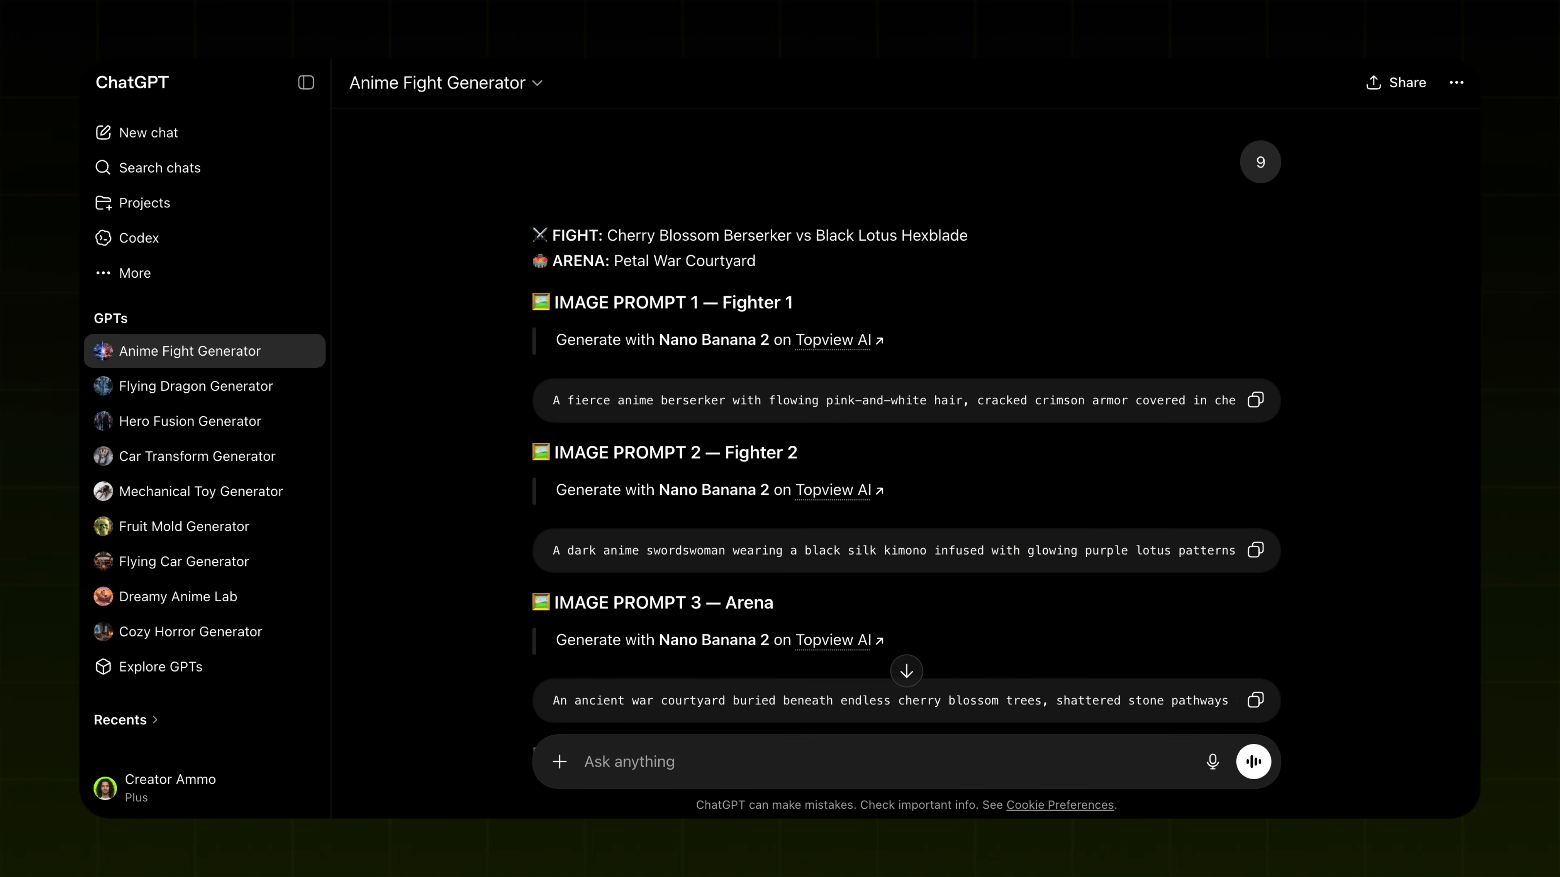
Copy the Arena prompt from ChatGPT, replace the Topview image prompt with it, and generate the arena images at 16:9 aspect ratio
scroll(1013, 393, down, 2)
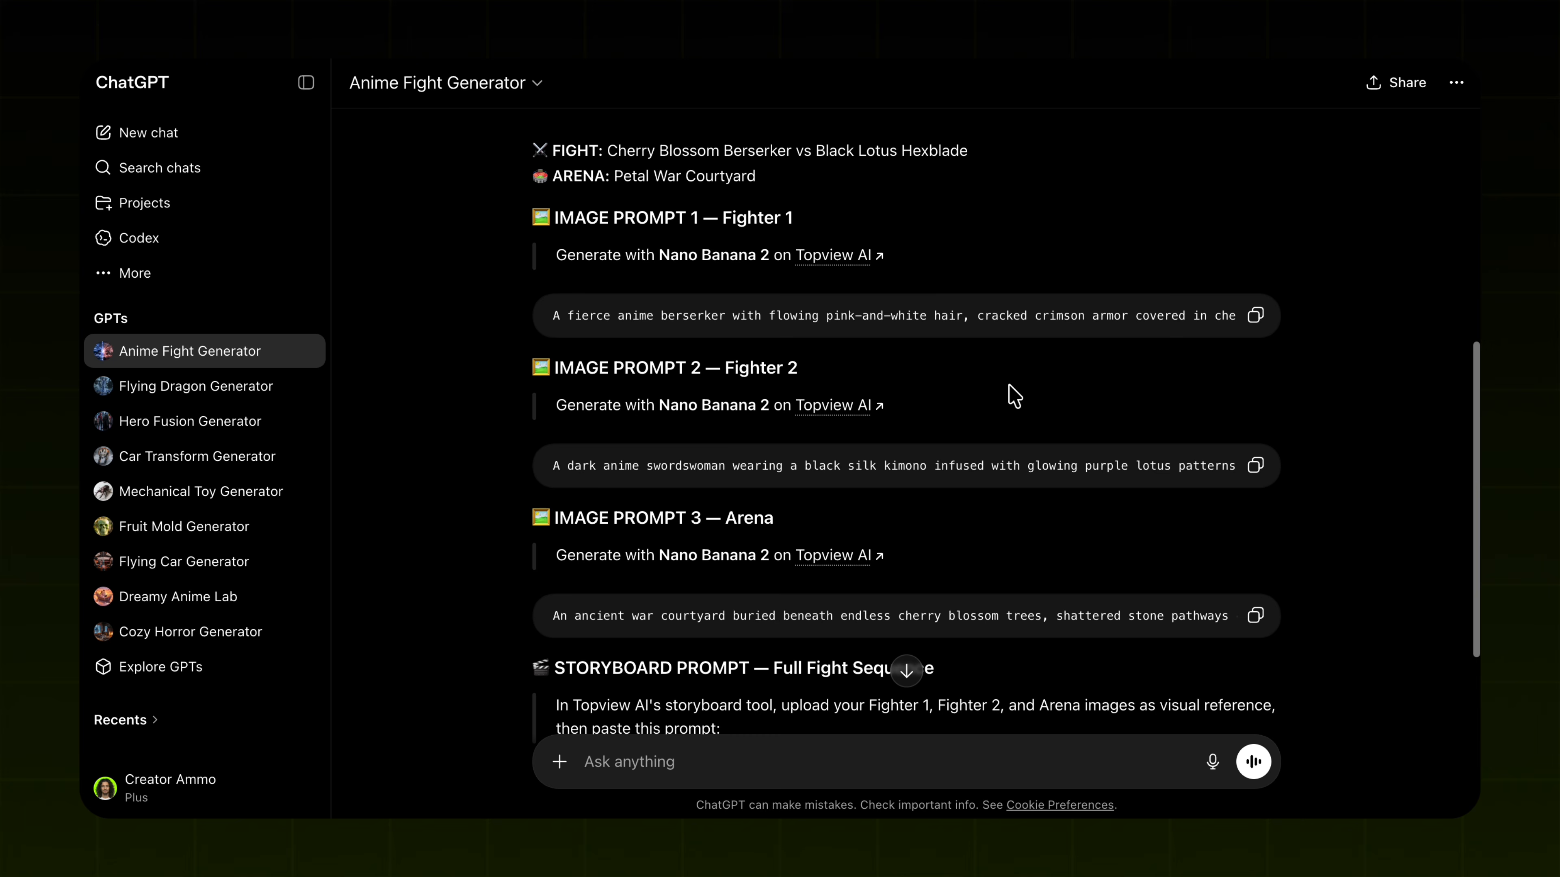
click(1255, 614)
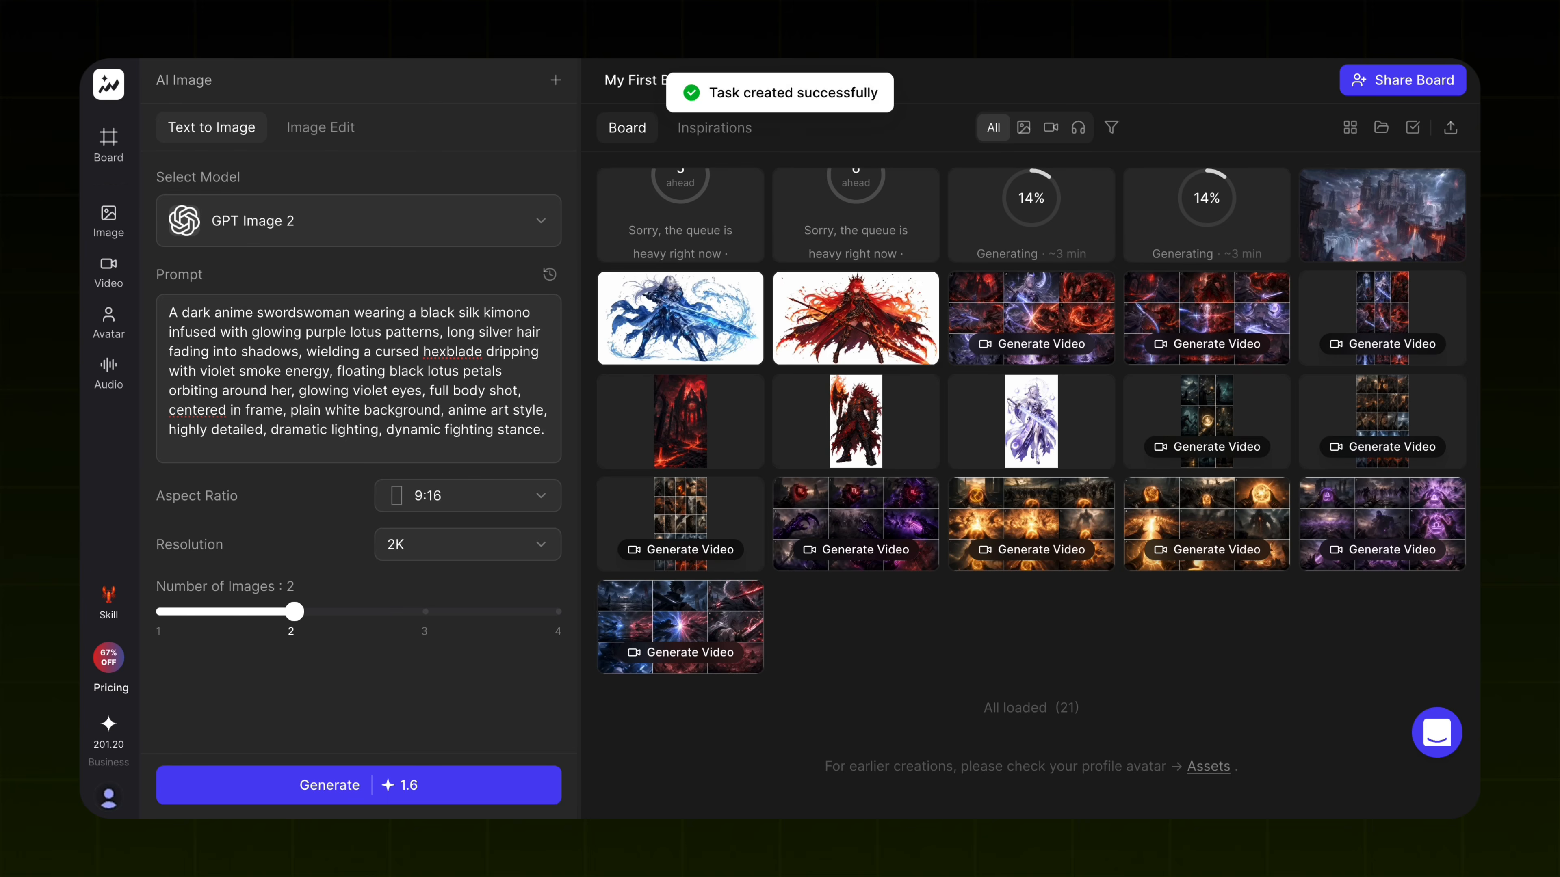
click(411, 317)
key(ctrl+a)
key(ctrl+v)
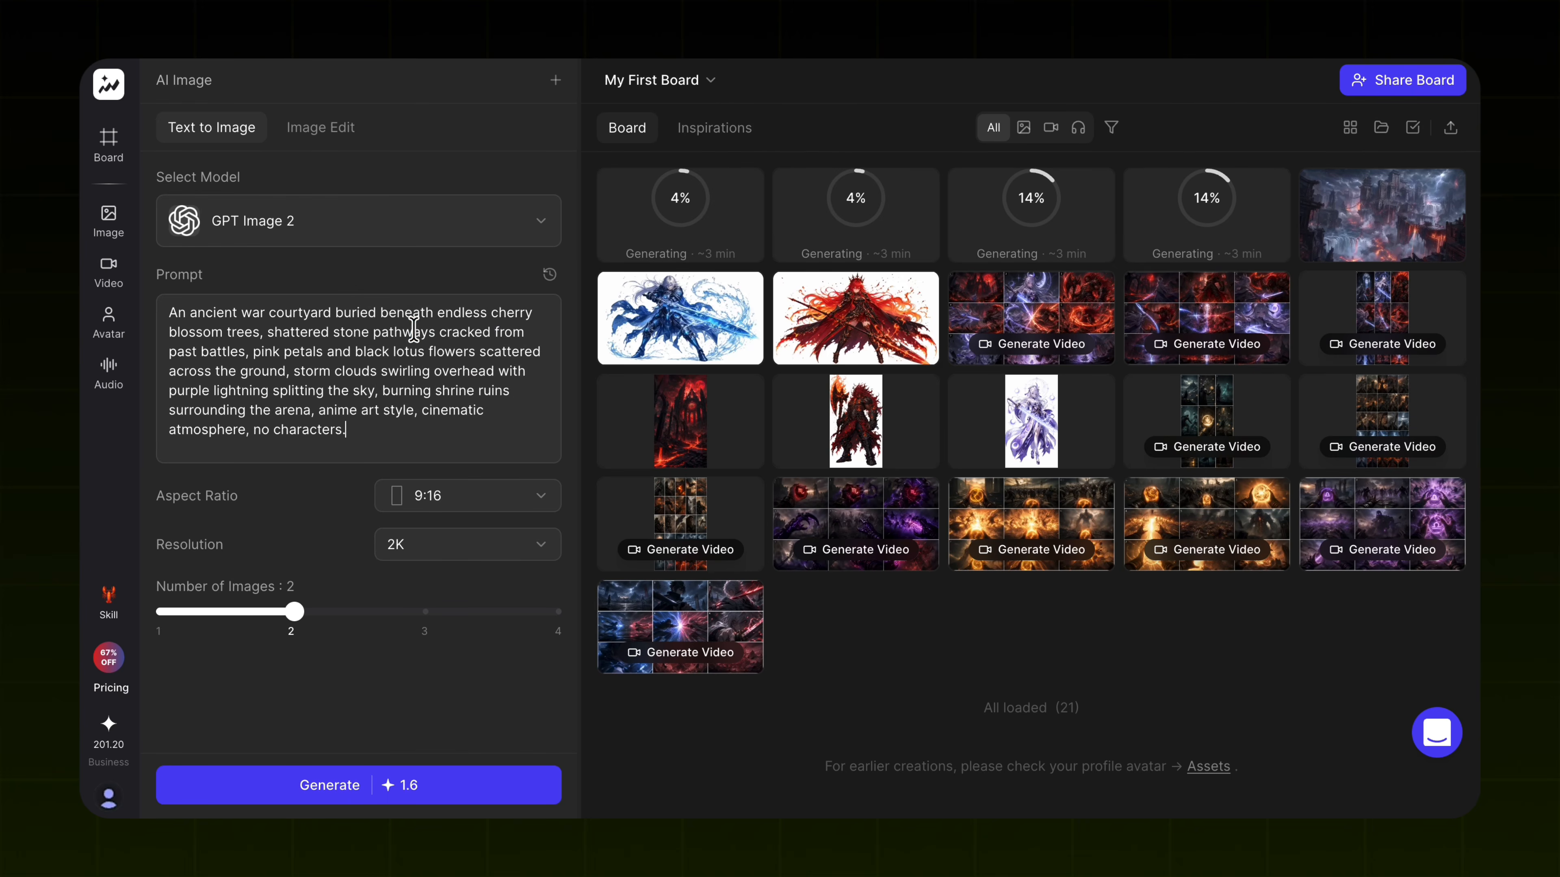
click(450, 500)
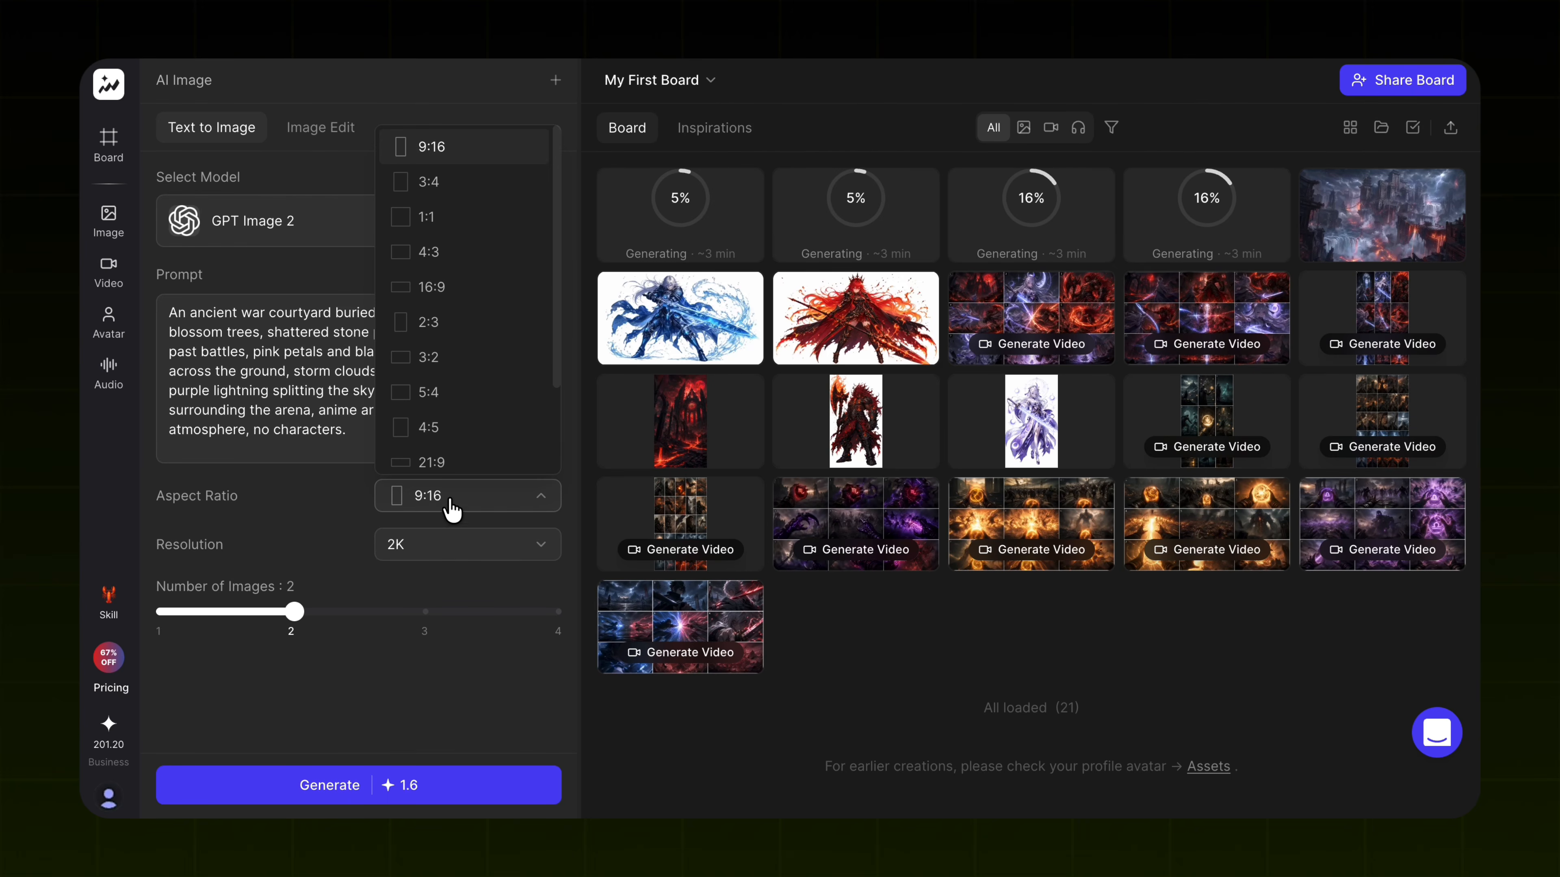
click(429, 288)
click(389, 784)
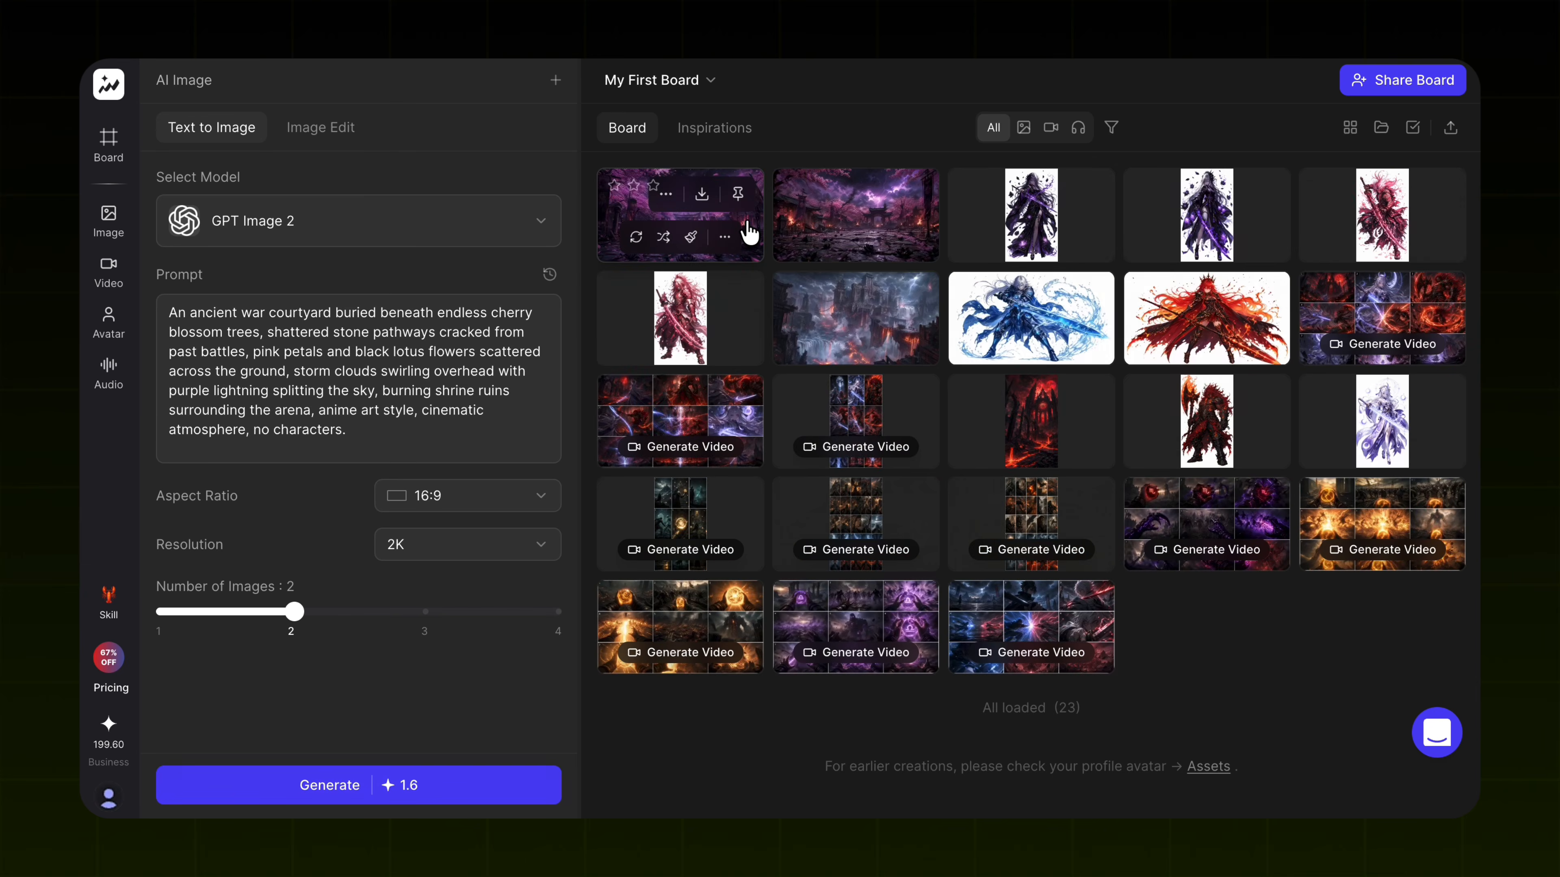
Review the generated arena and fighter images at full size and download the pink-haired berserker image
click(752, 229)
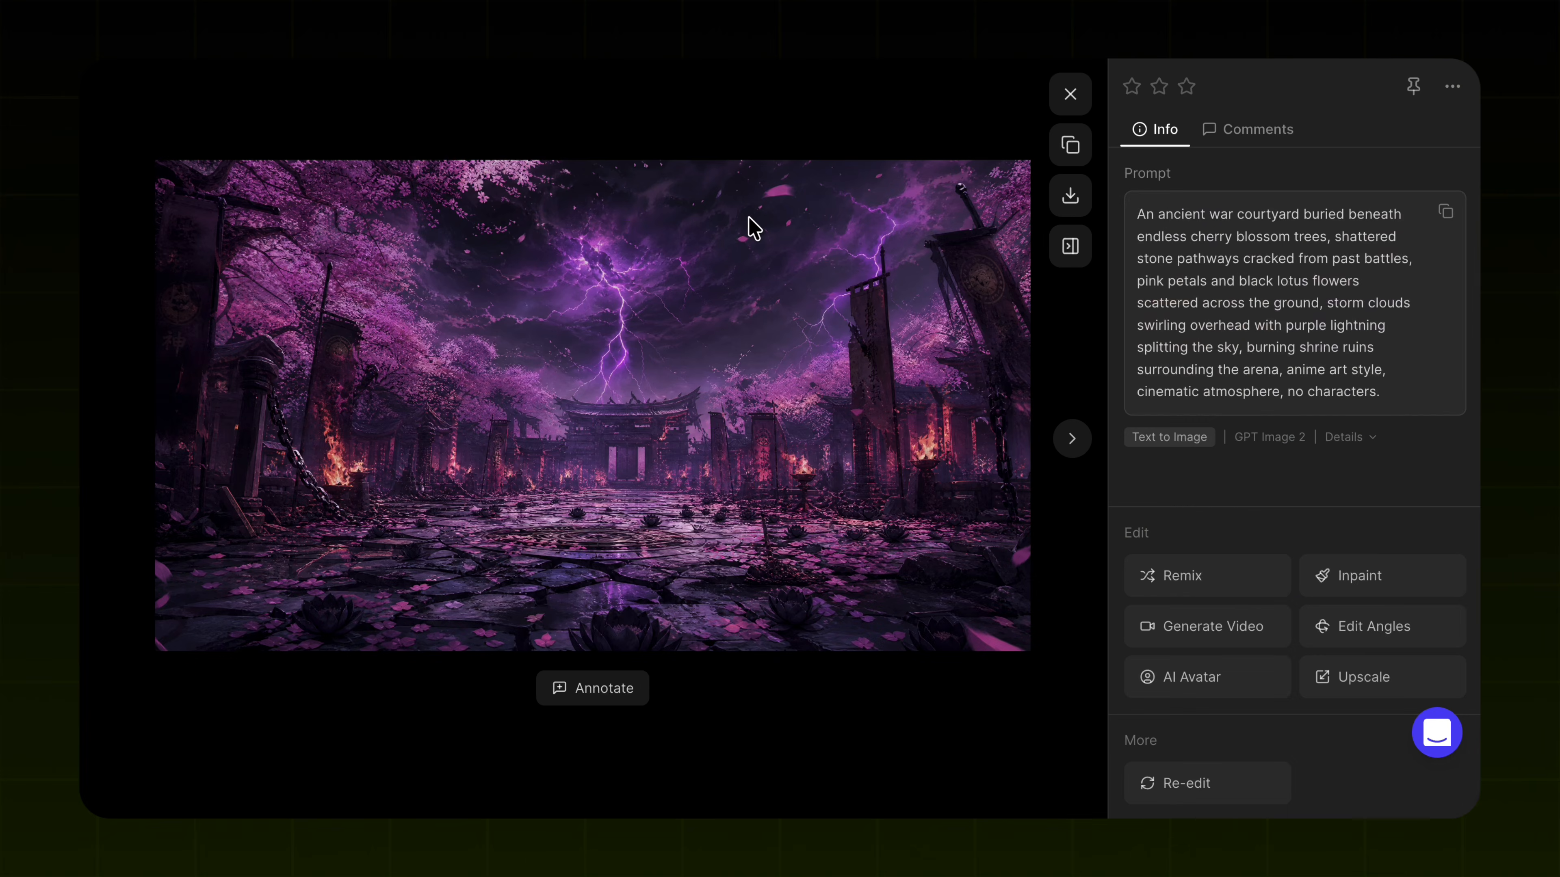
click(1072, 439)
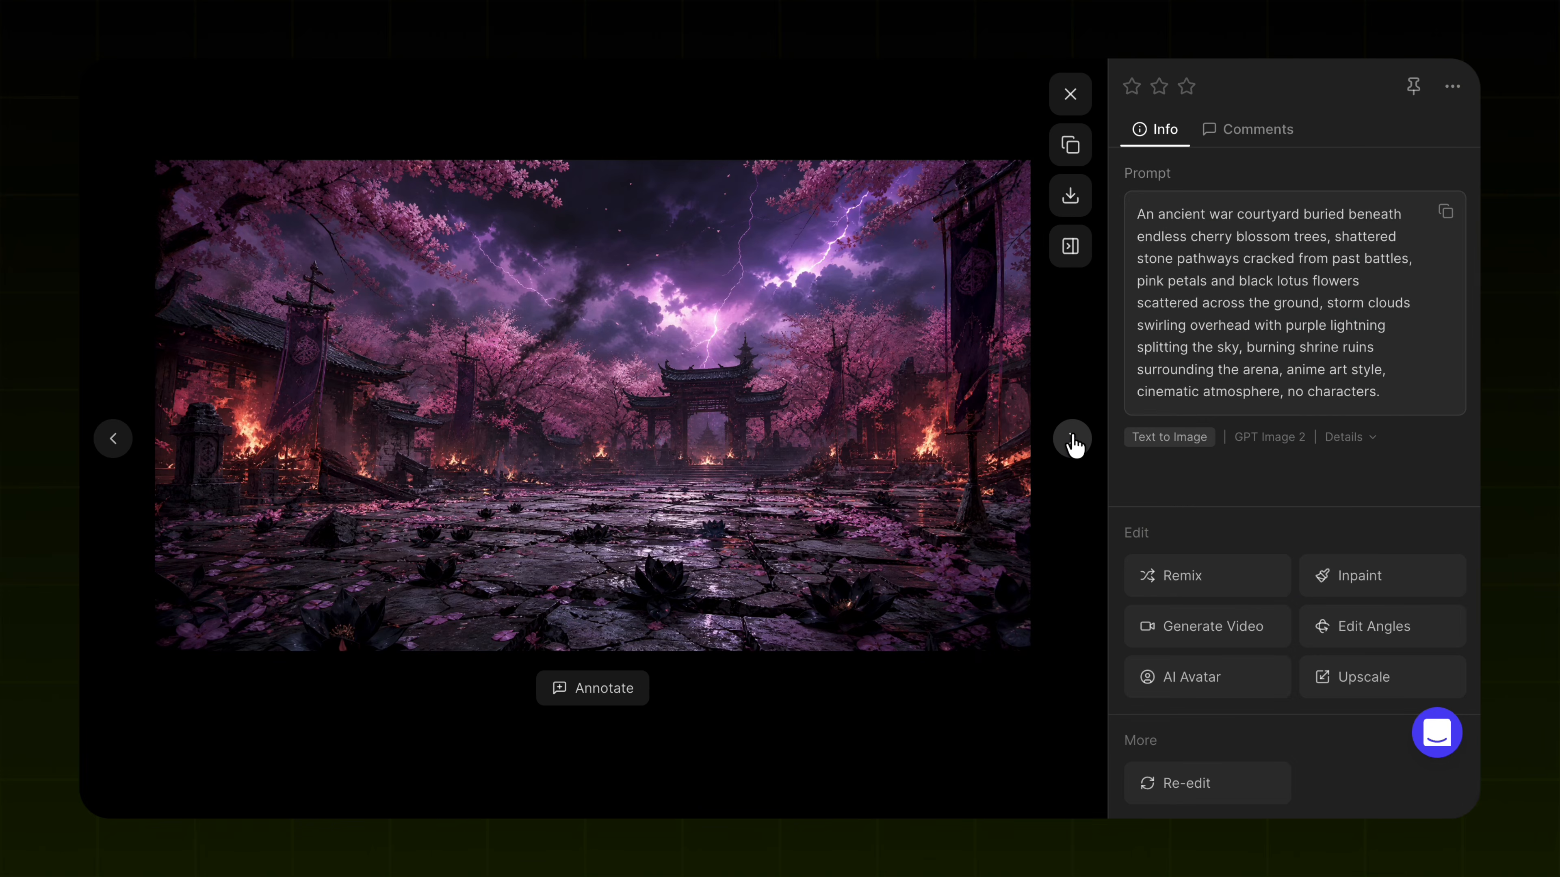
click(1072, 439)
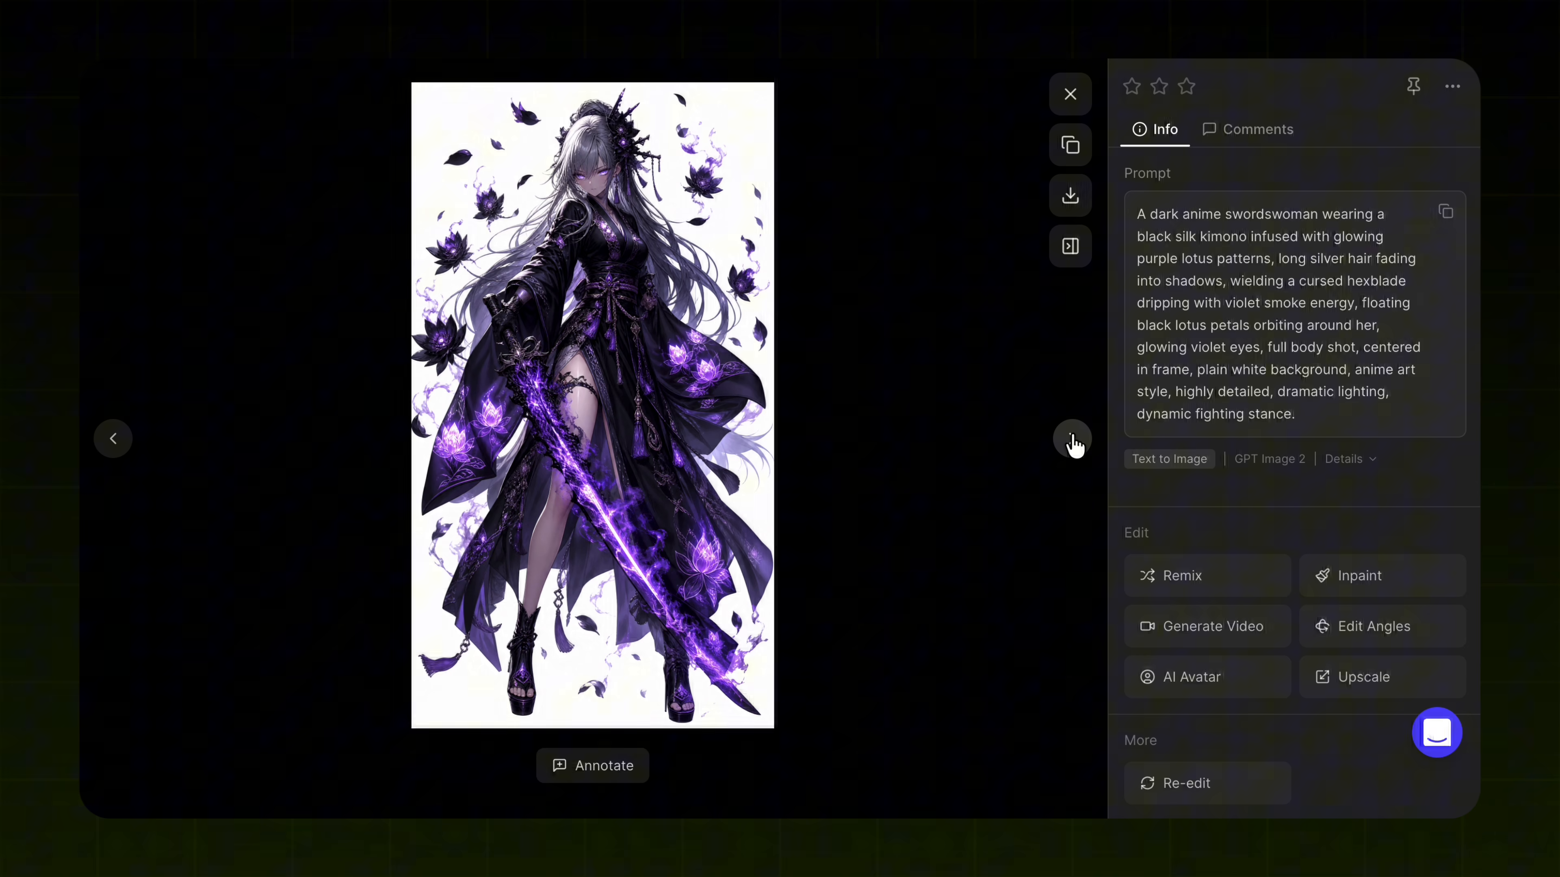
click(1072, 439)
click(1072, 439)
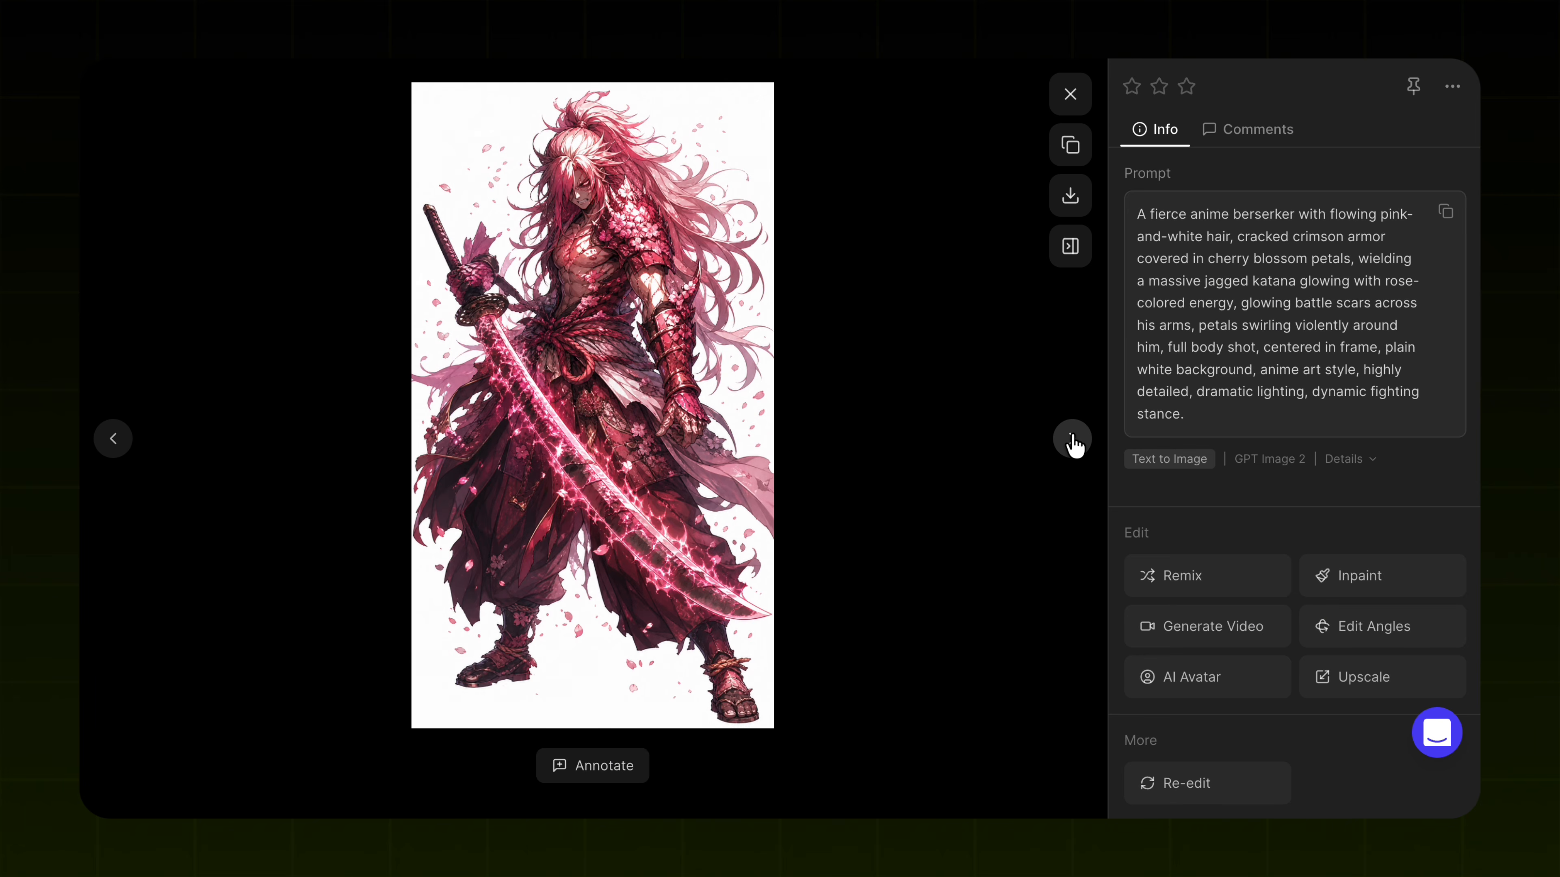
click(1070, 195)
click(1070, 95)
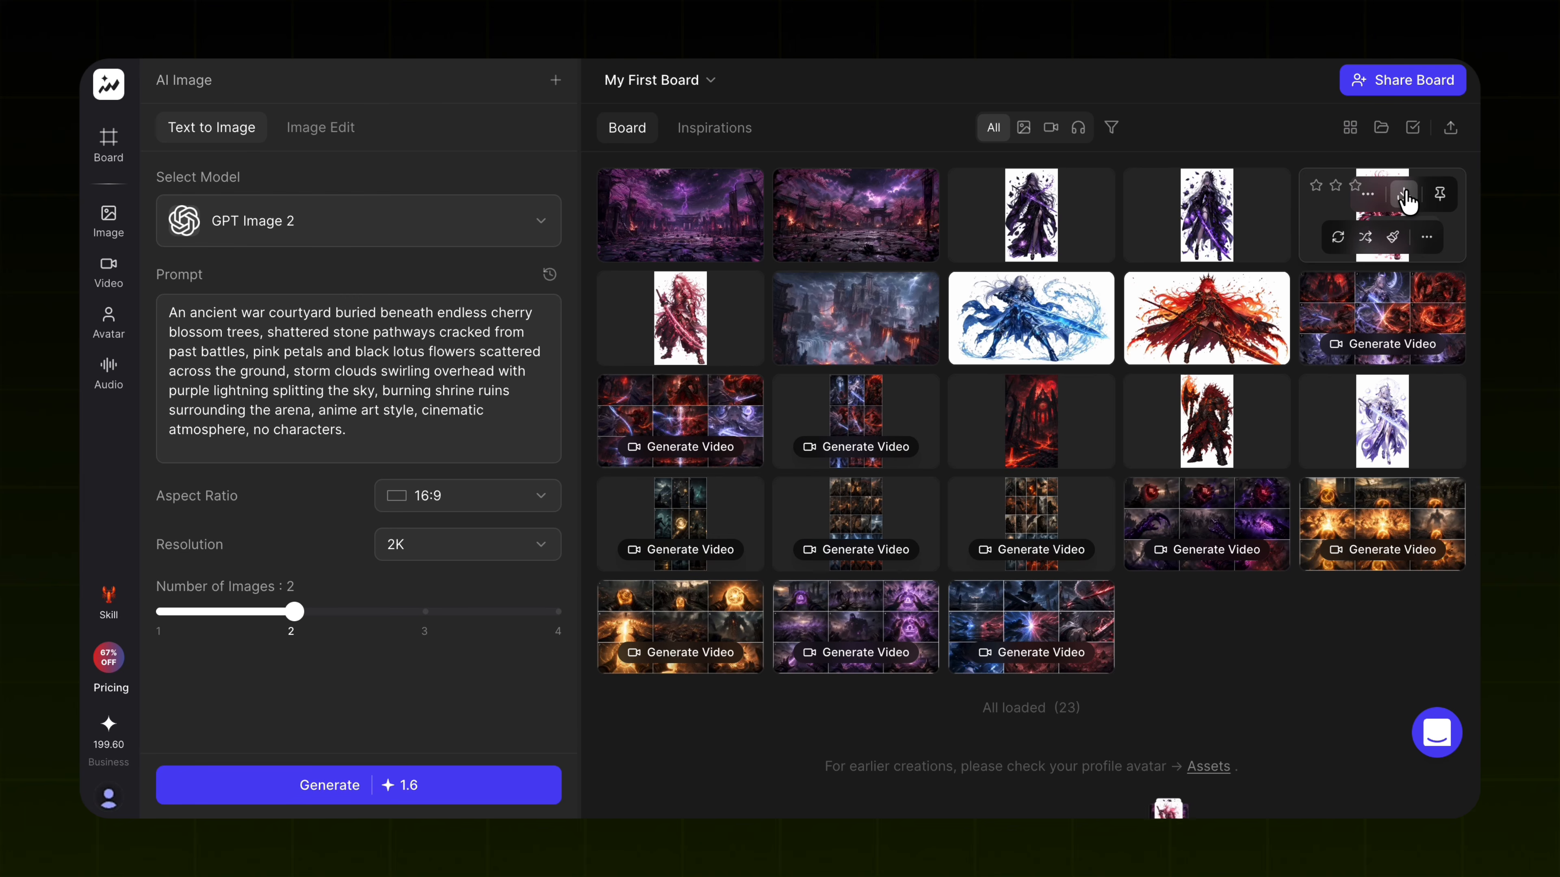
Open the Storyboard tool and import all the images in the Downloads folder as reference images
mouse_move(114, 237)
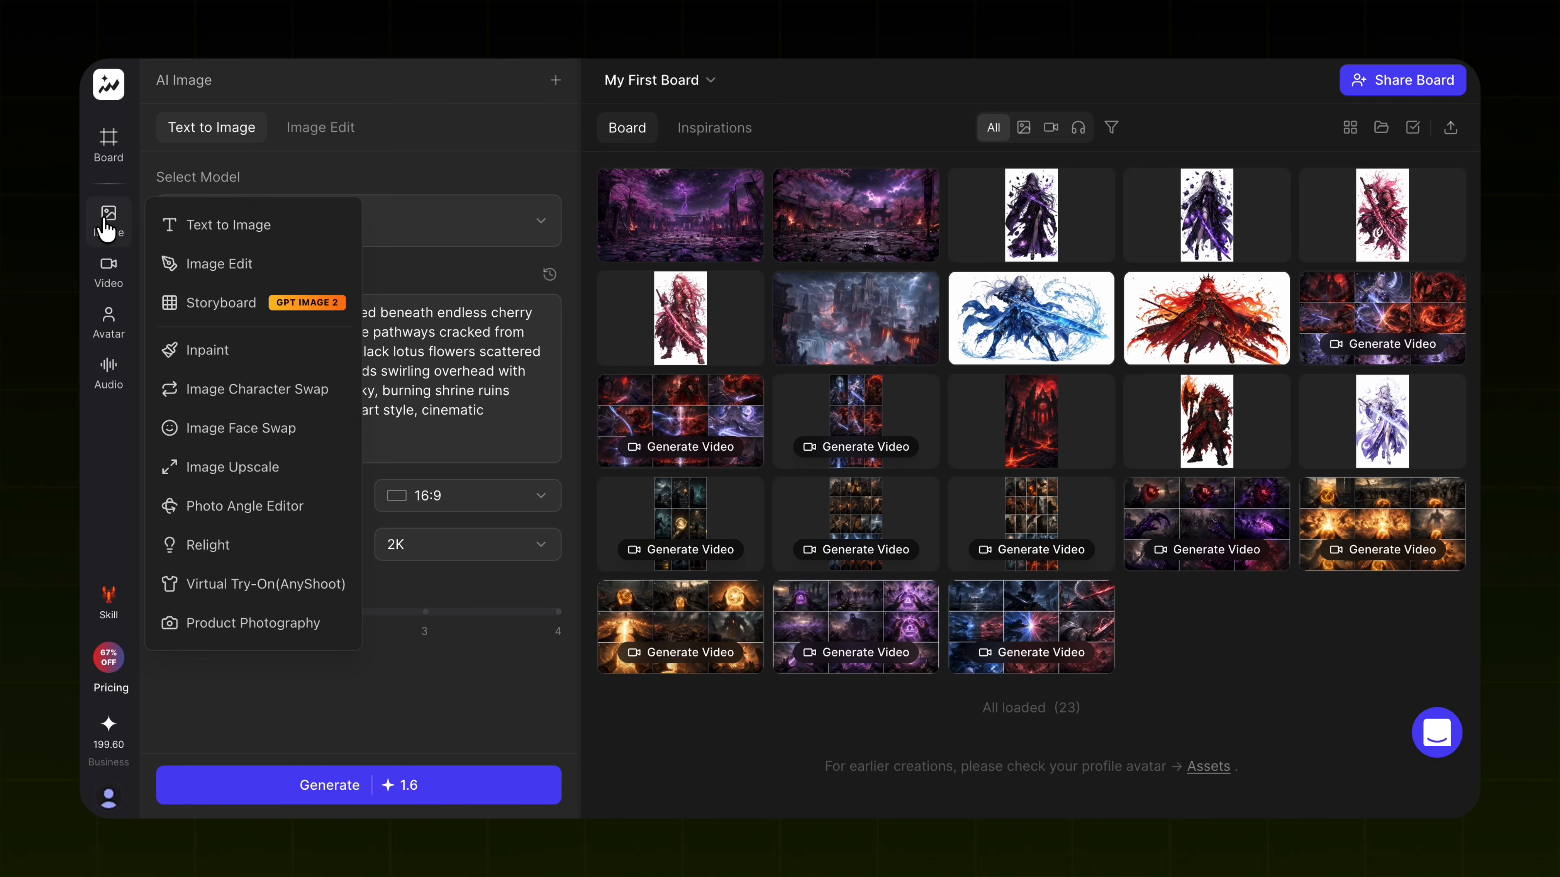
click(233, 303)
click(205, 199)
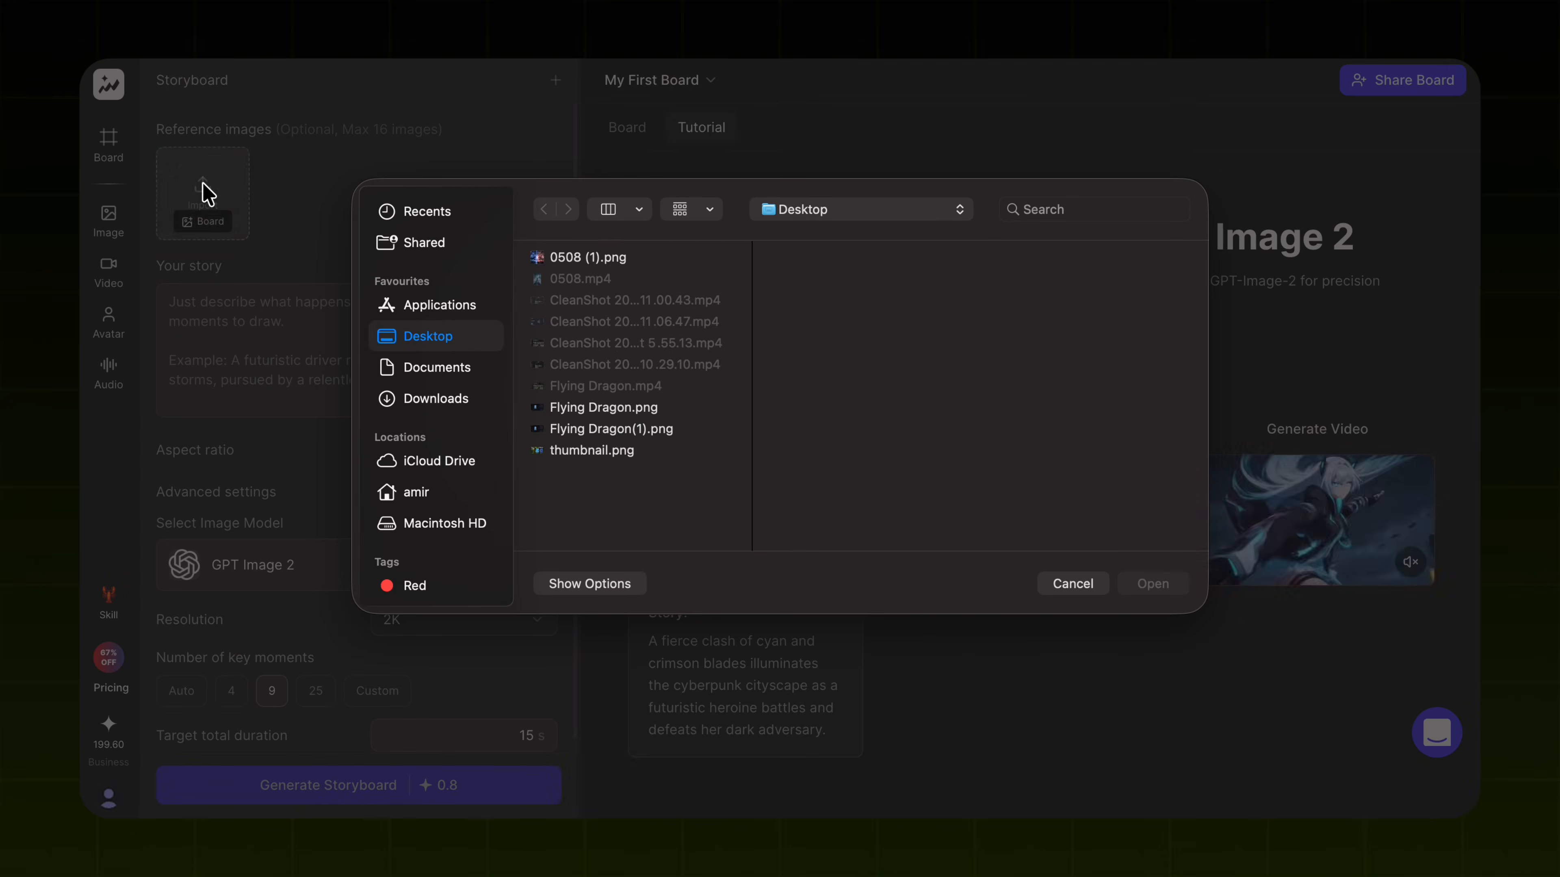
click(435, 398)
key(super+a)
key(Return)
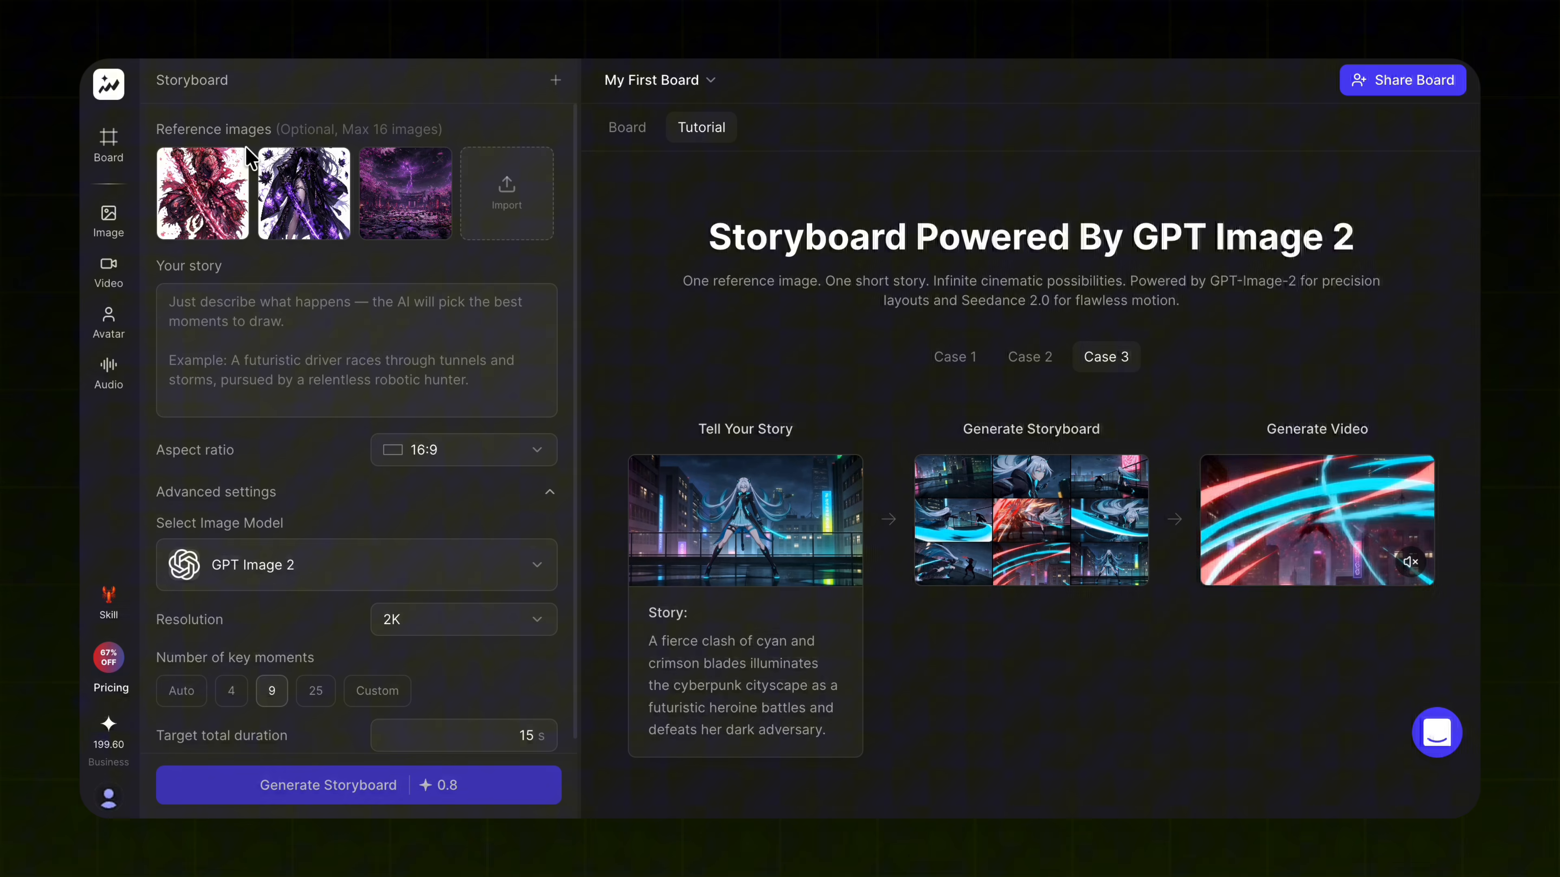
Copy the full fight sequence prompt from ChatGPT, paste it as the story in Topview, and generate a storyboard with 9 key moments
key(super+Tab)
scroll(1250, 467, down, 3)
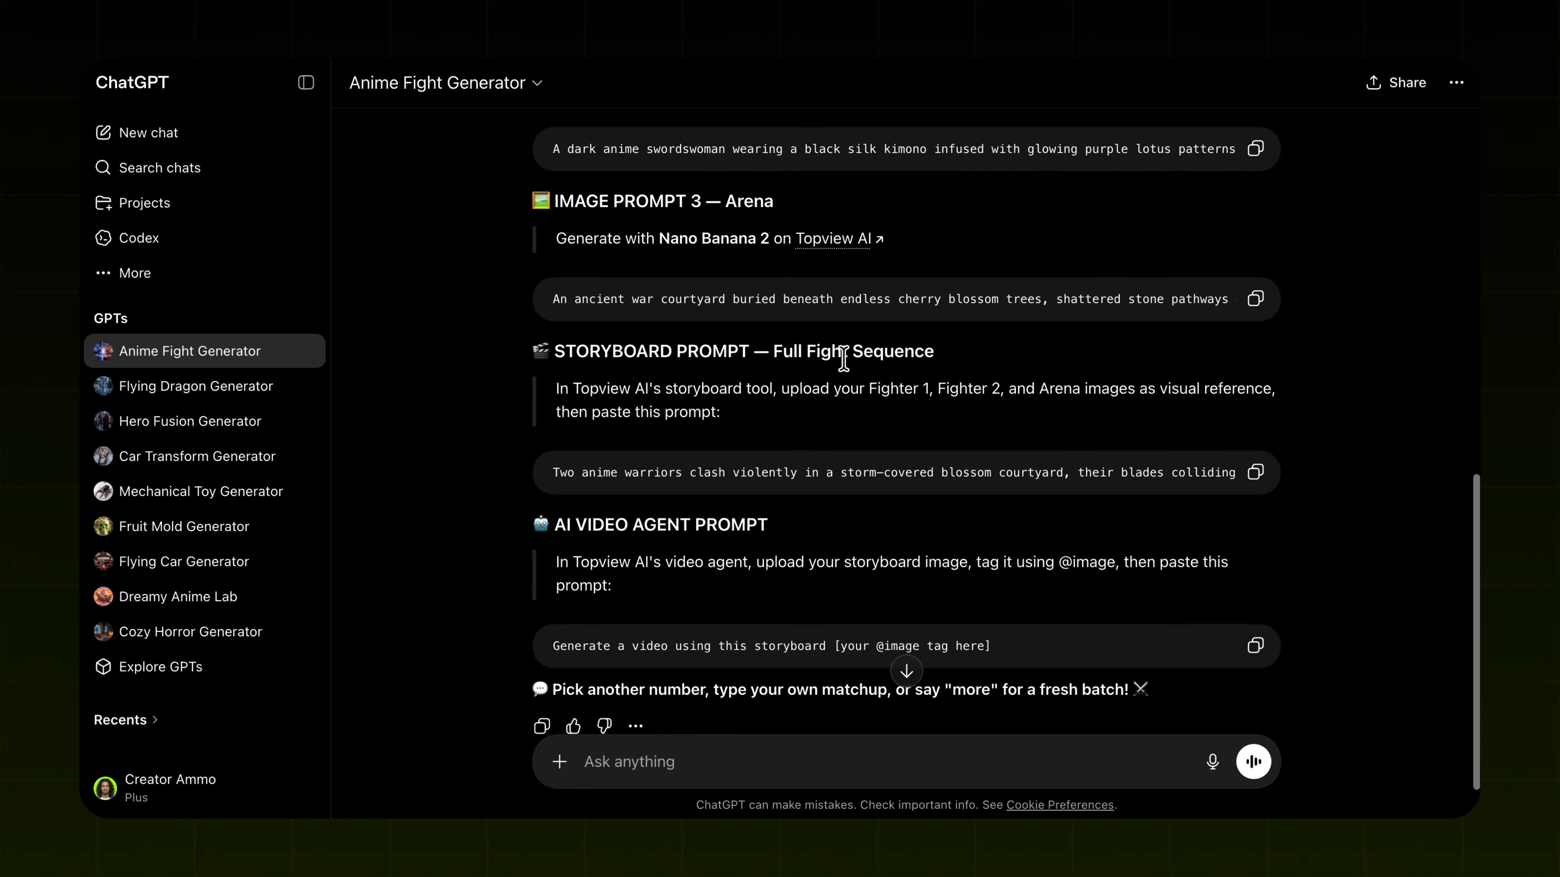
key(super+Tab)
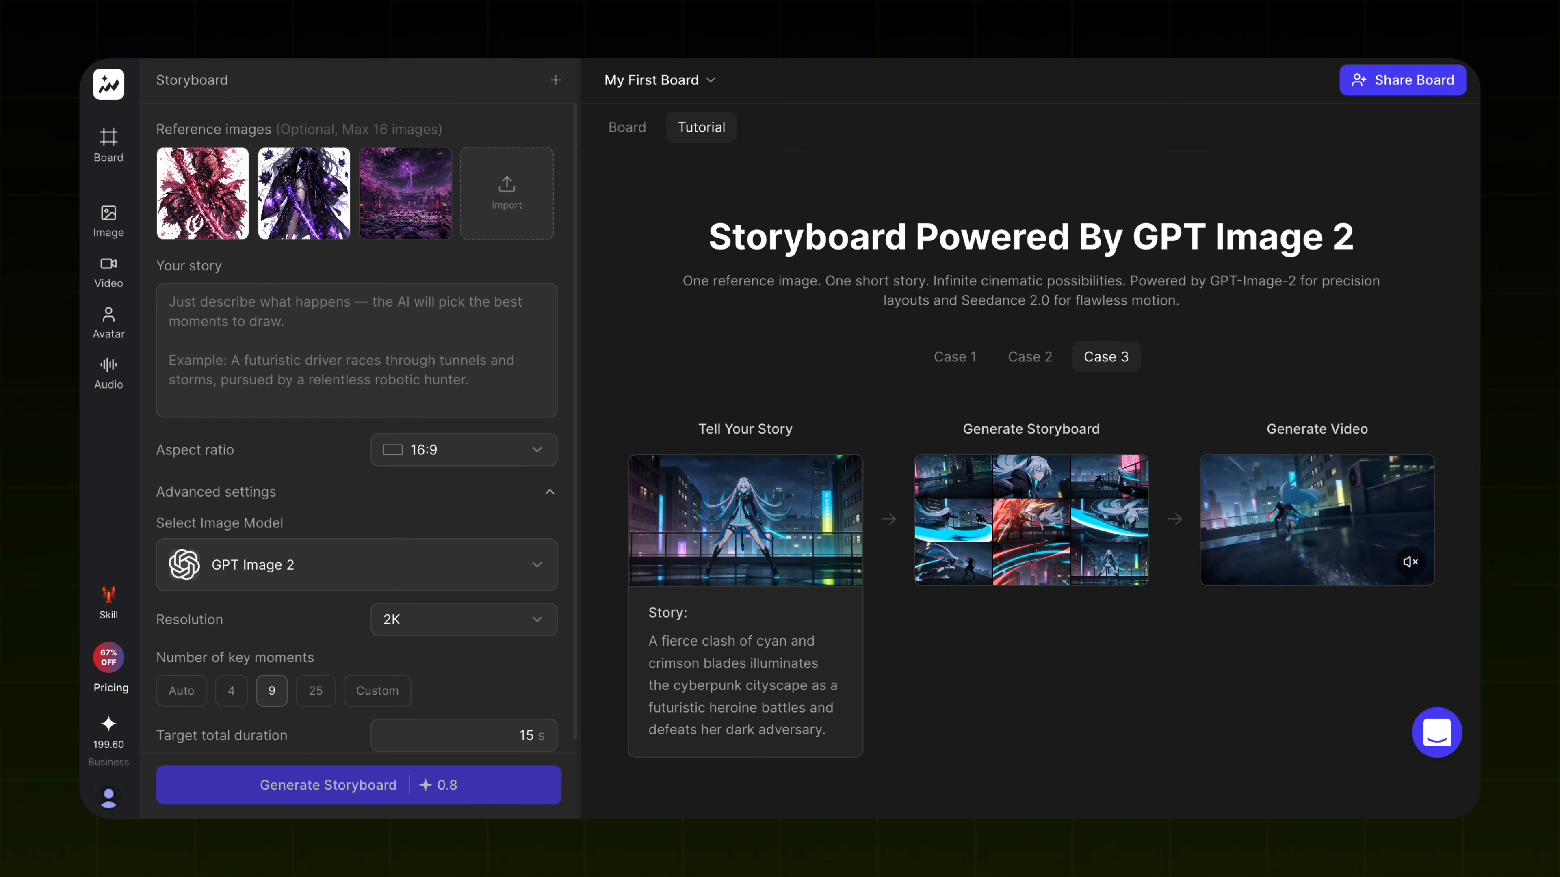
click(406, 304)
key(super+v)
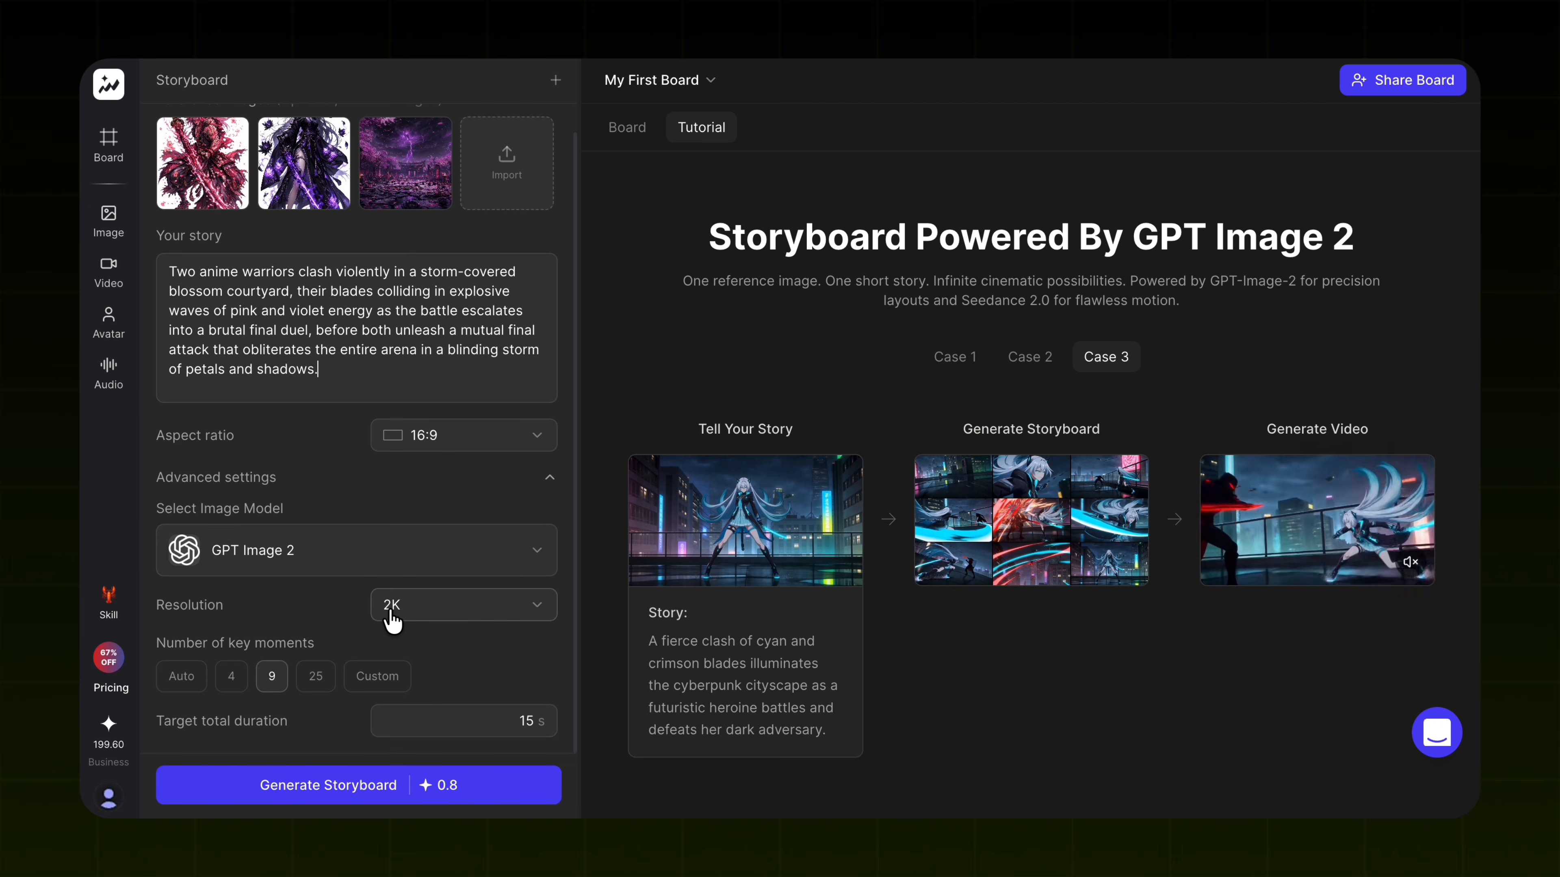
click(274, 678)
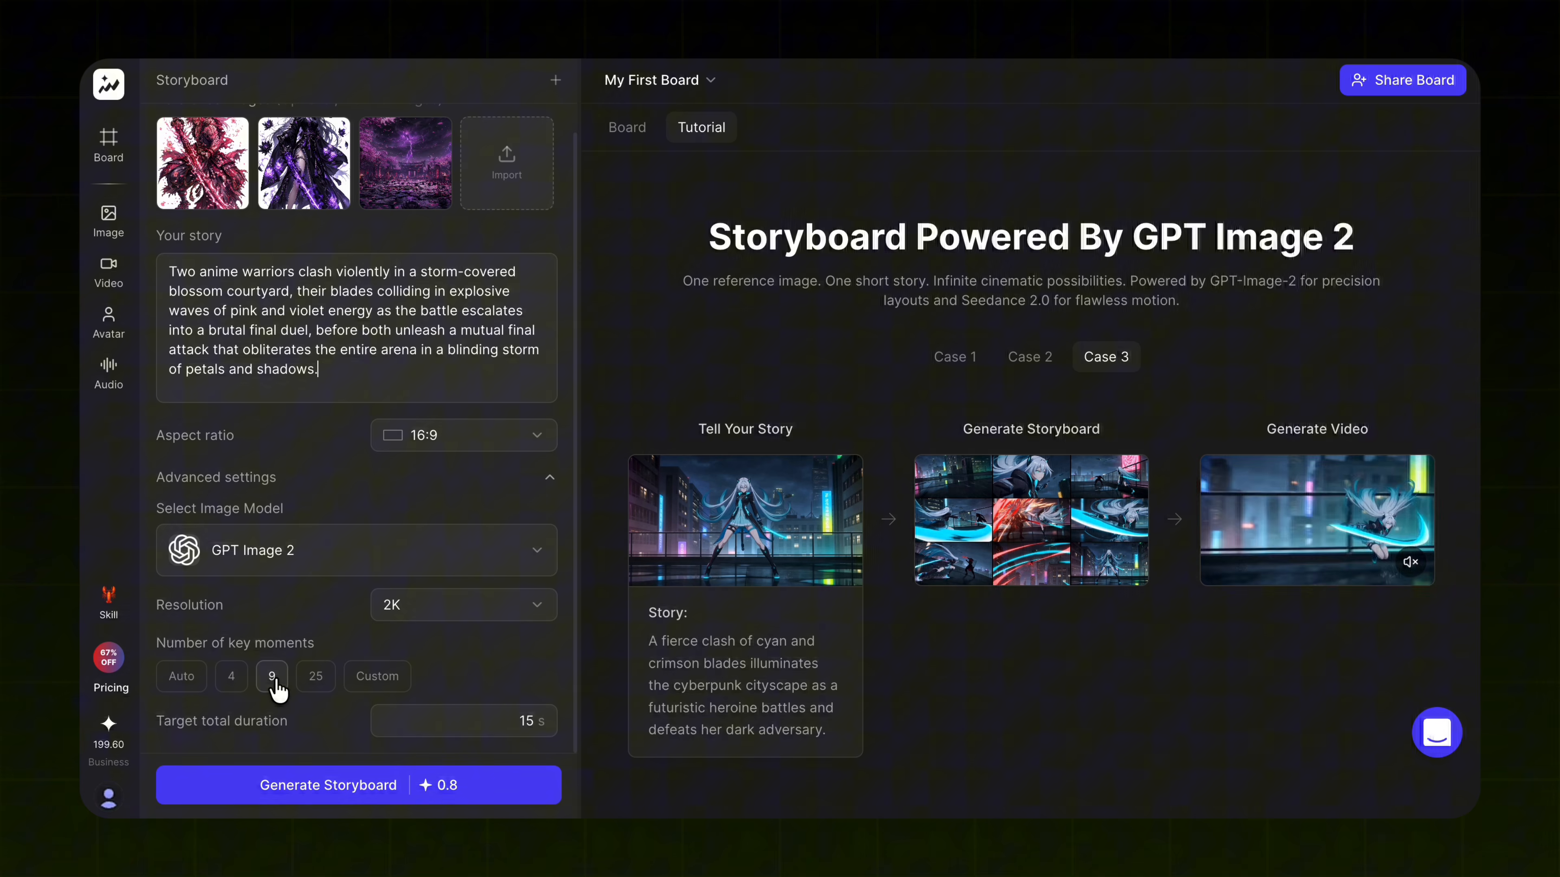
click(339, 787)
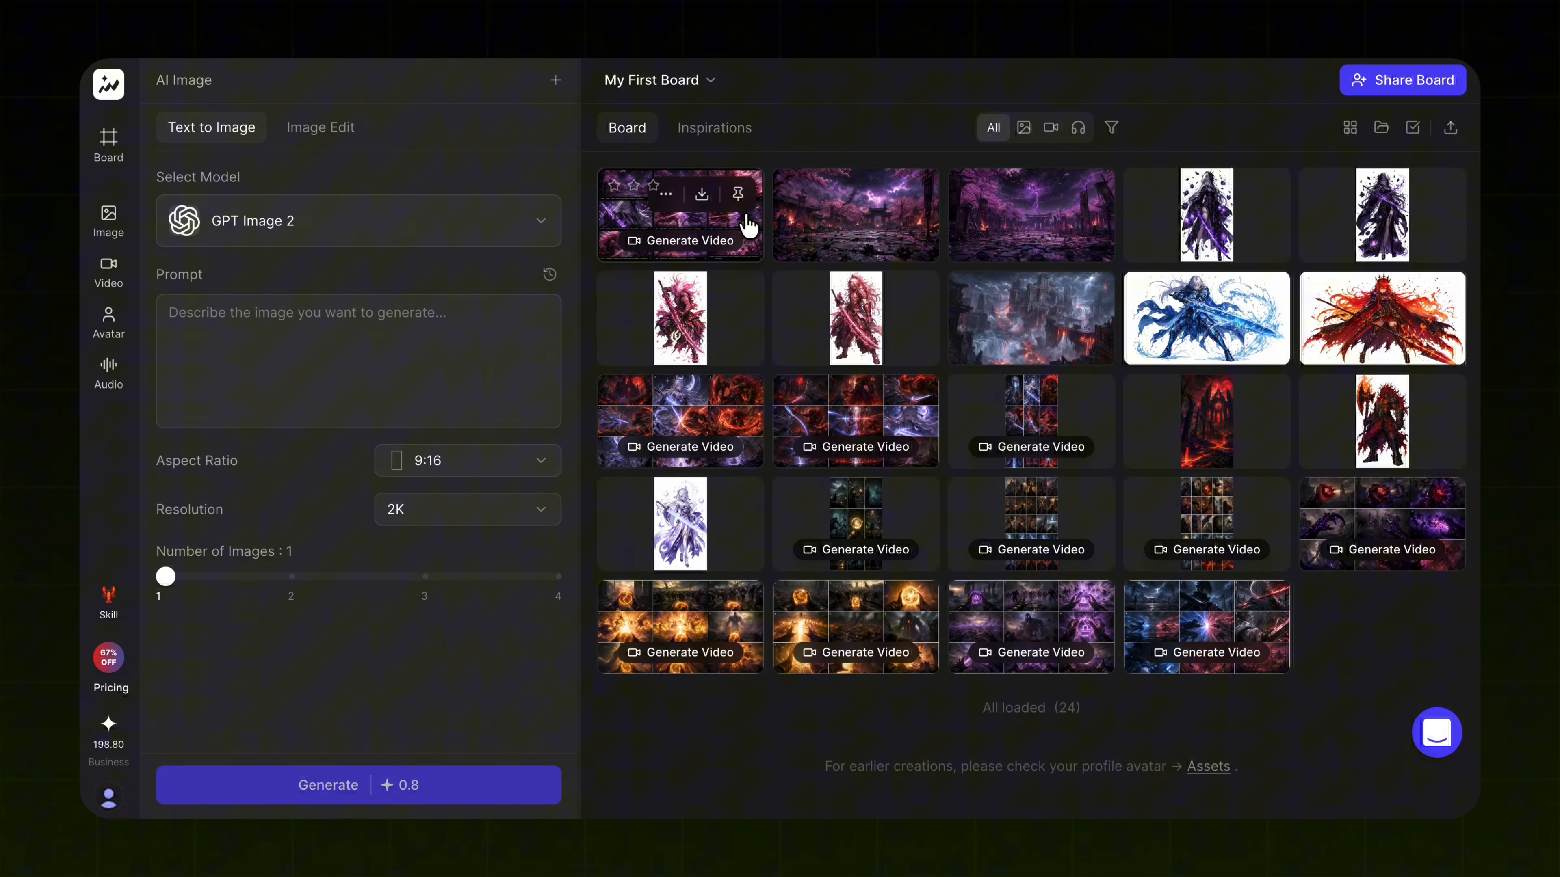
Inspect the generated nine-panel storyboard at full size and download it
click(750, 231)
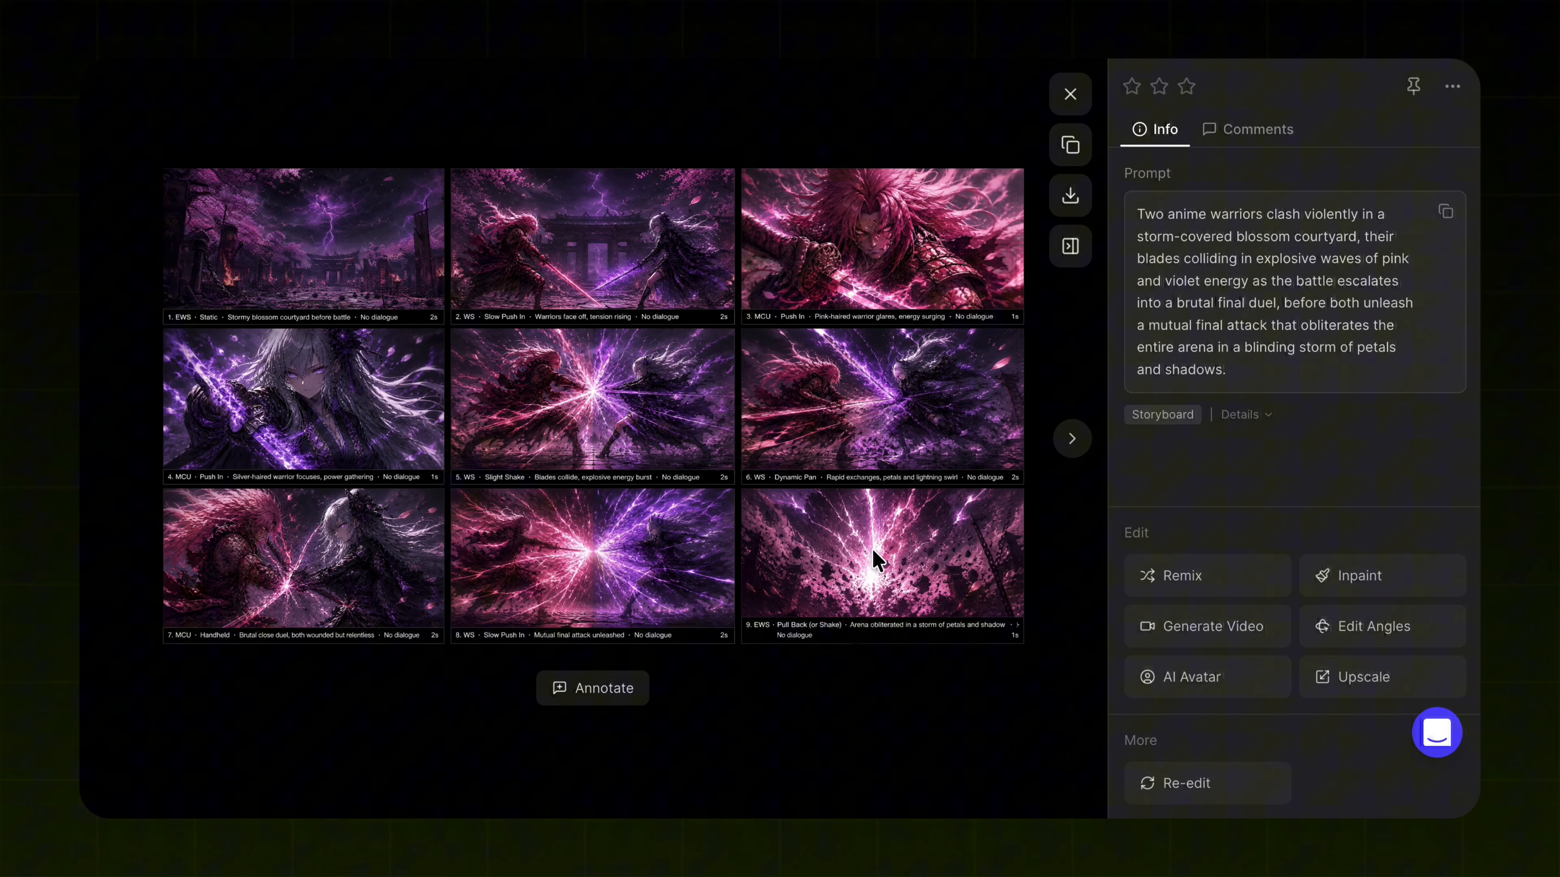
click(1070, 95)
click(705, 195)
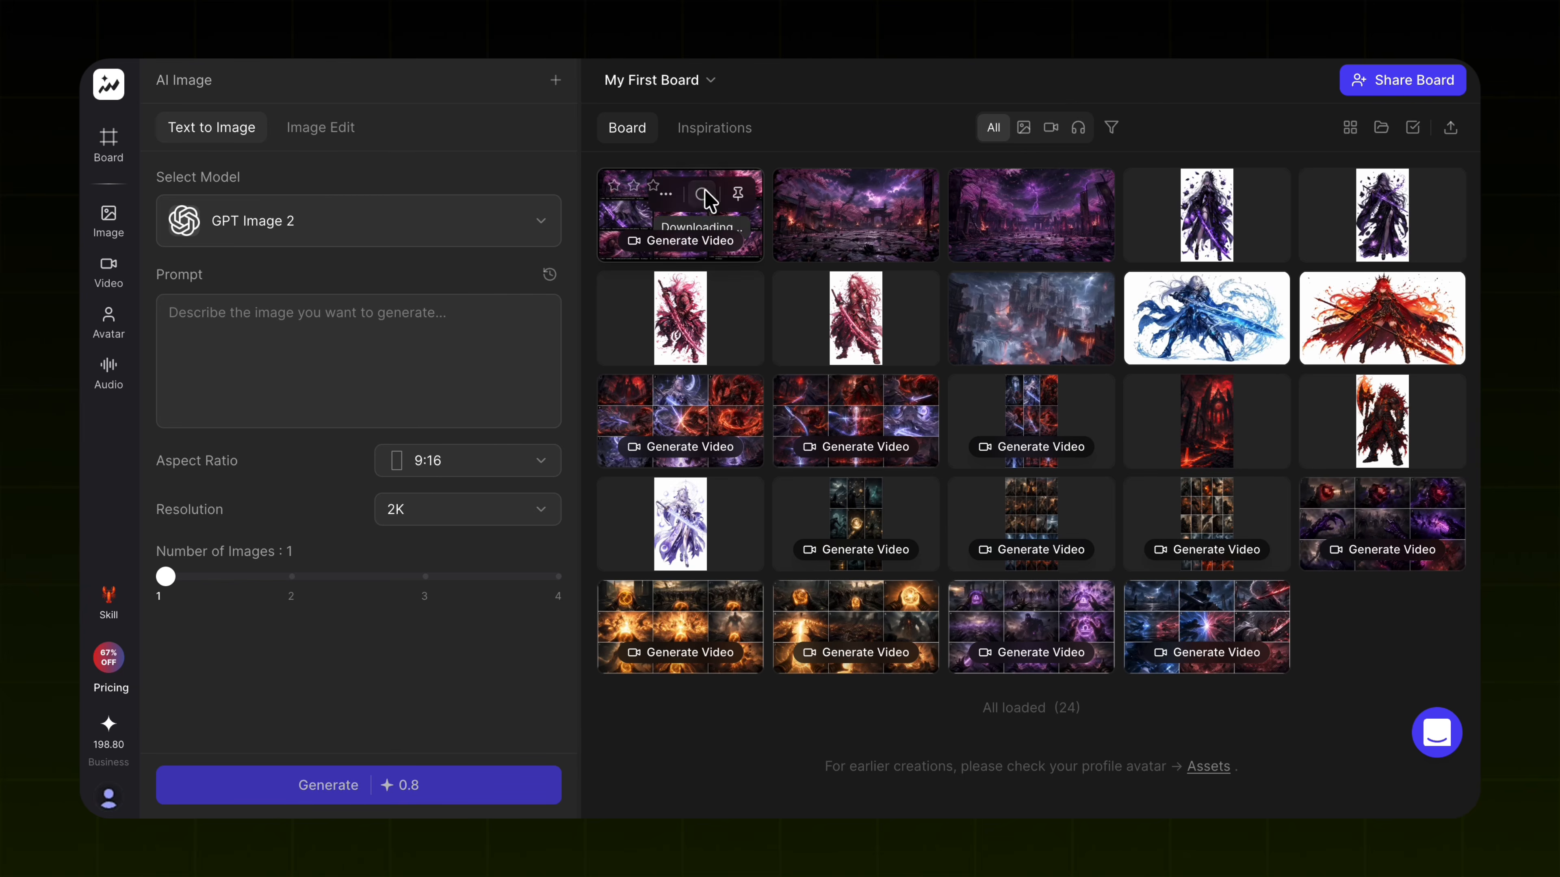
Open the Video Agent and add the downloaded storyboard image from the Downloads folder as its reference
click(106, 88)
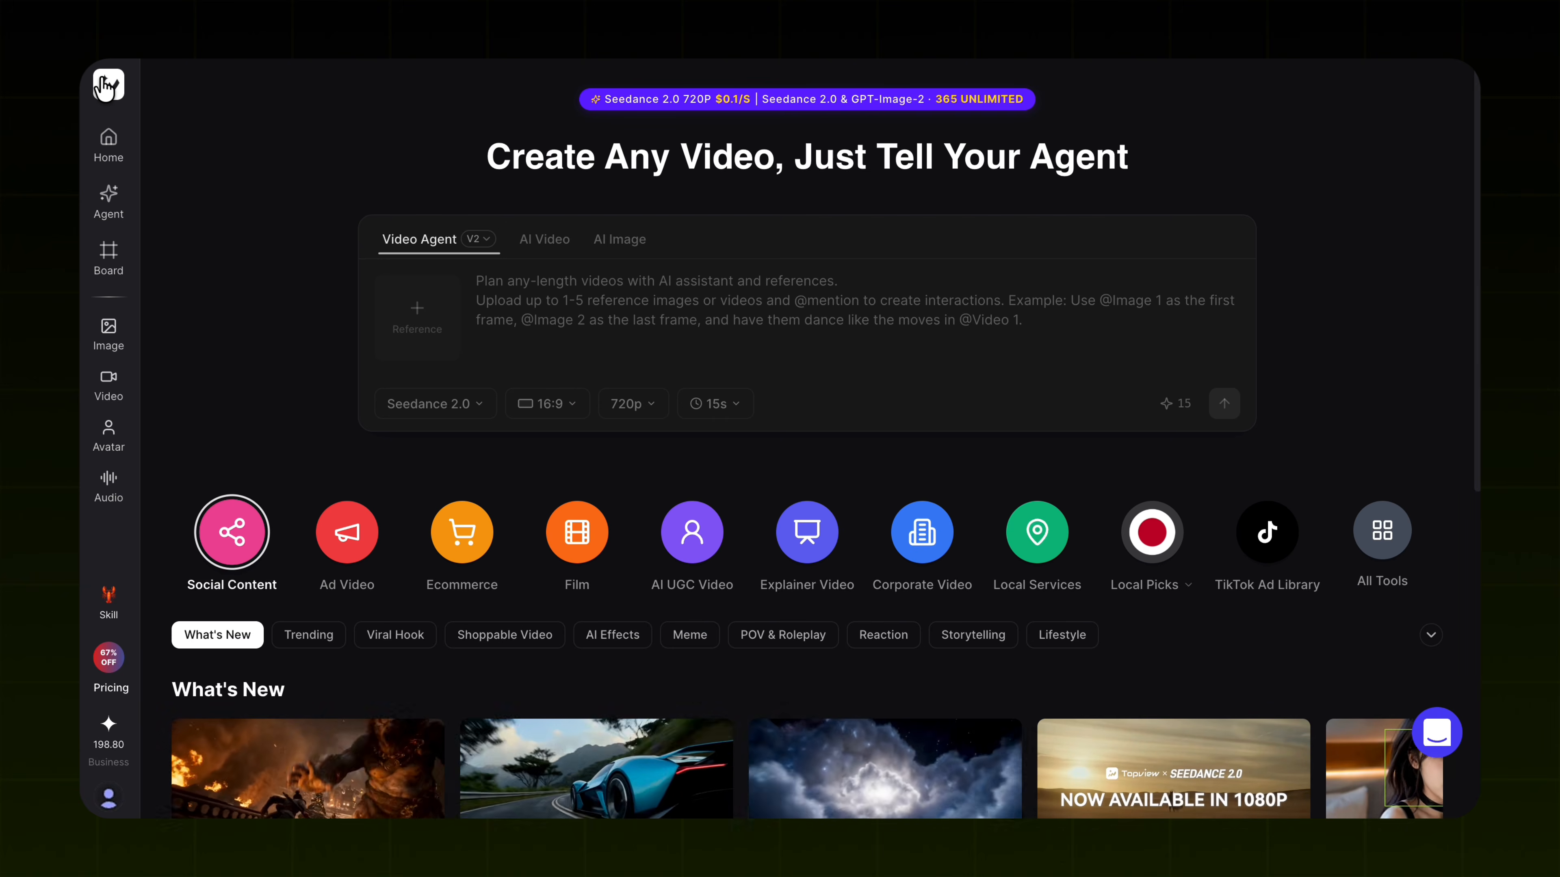
click(111, 199)
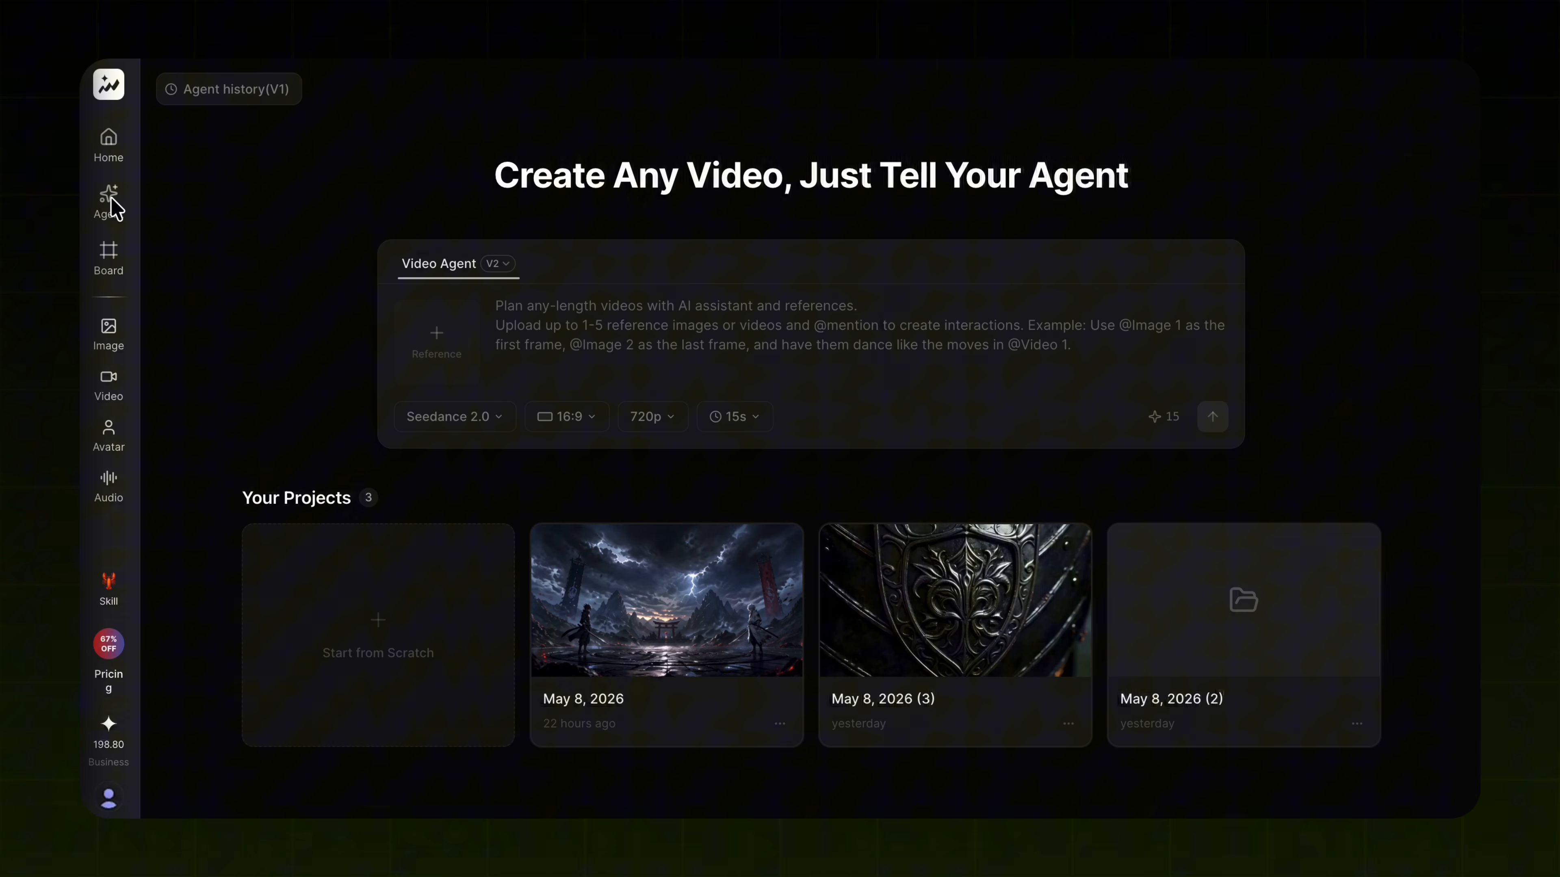
click(437, 342)
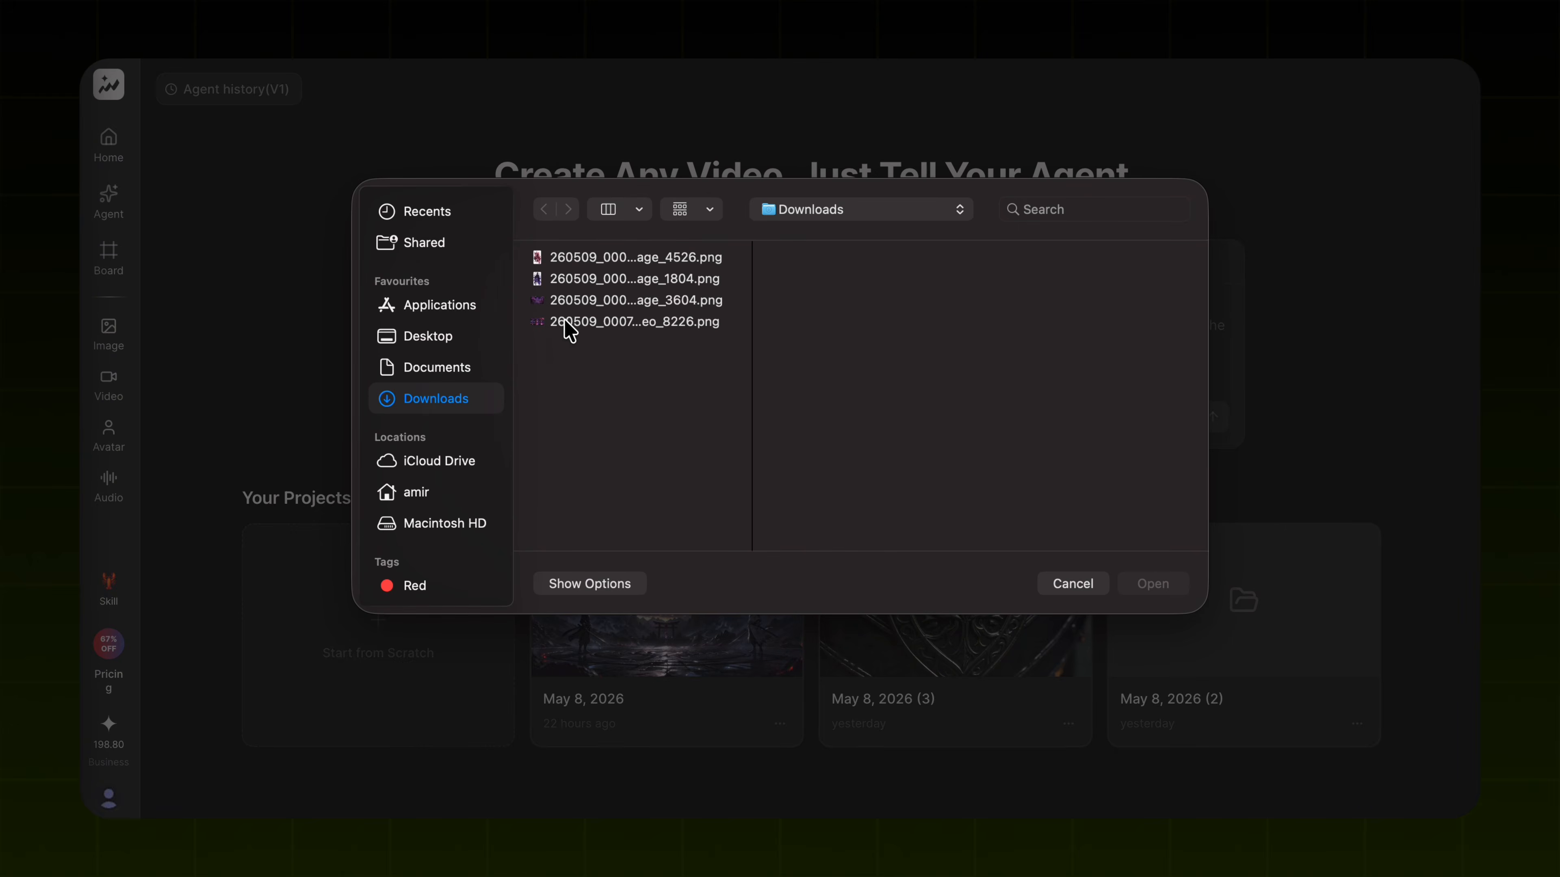
click(589, 324)
double_click(591, 322)
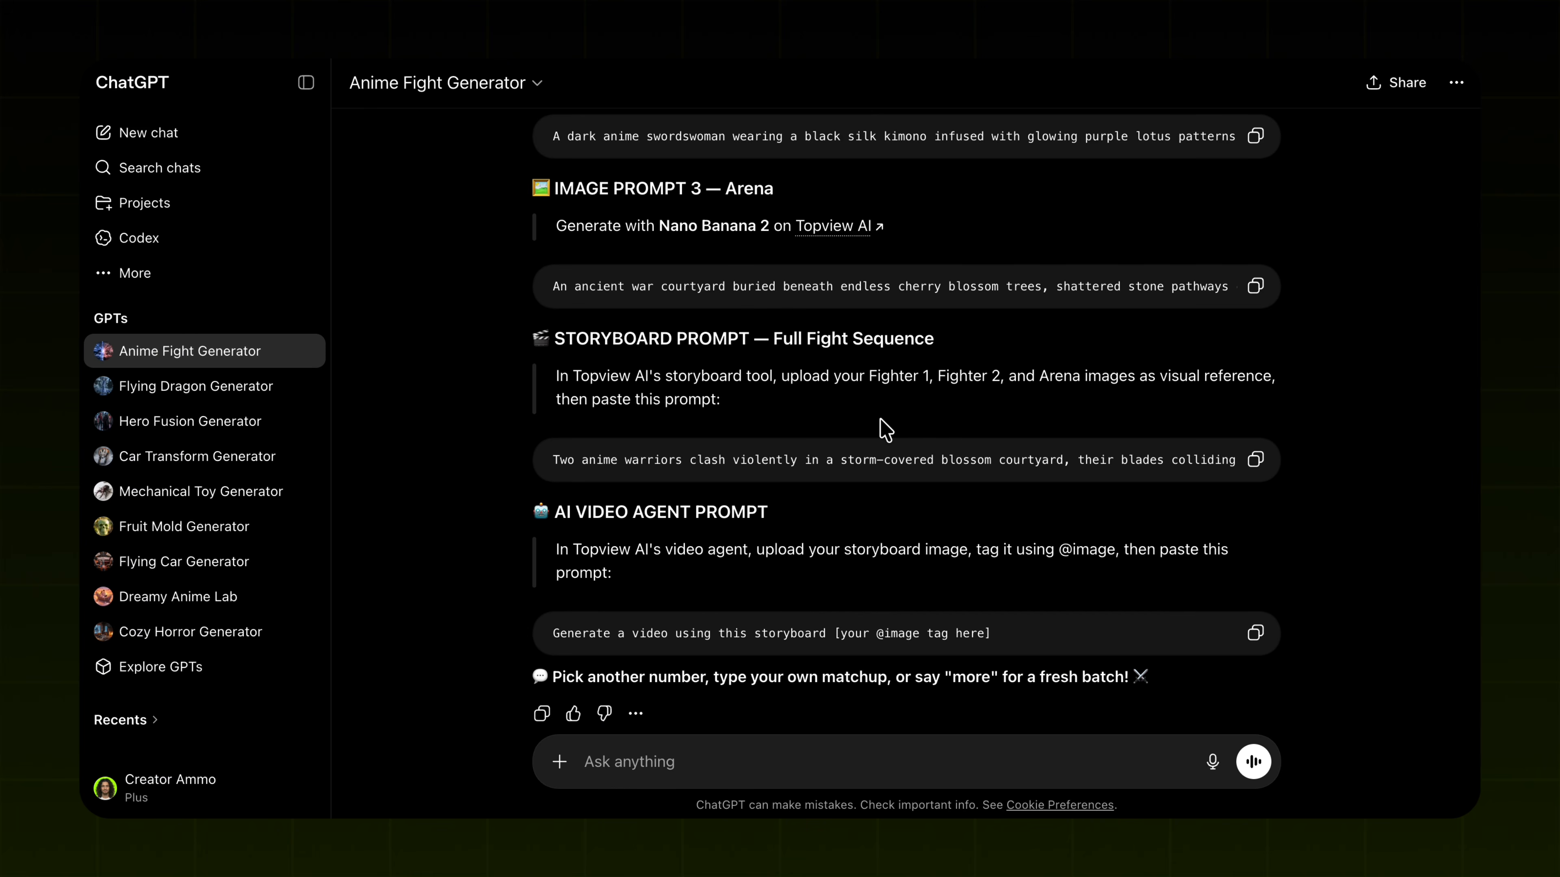
scroll(885, 429, down, 2)
click(1255, 578)
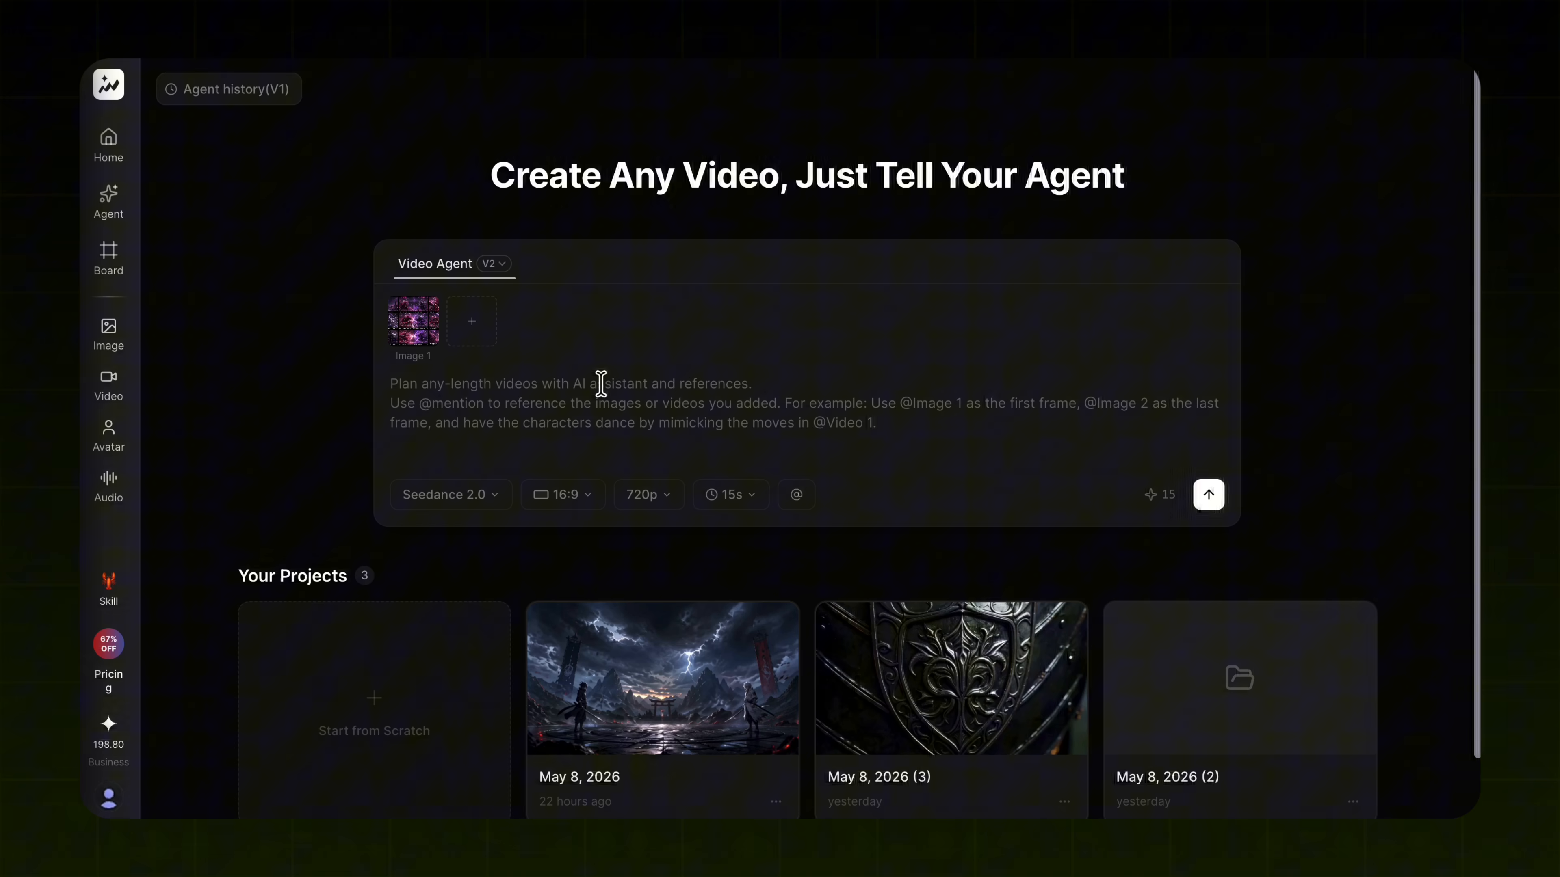
click(601, 385)
key(ctrl+v)
drag(805, 384, 644, 384)
text(@ima)
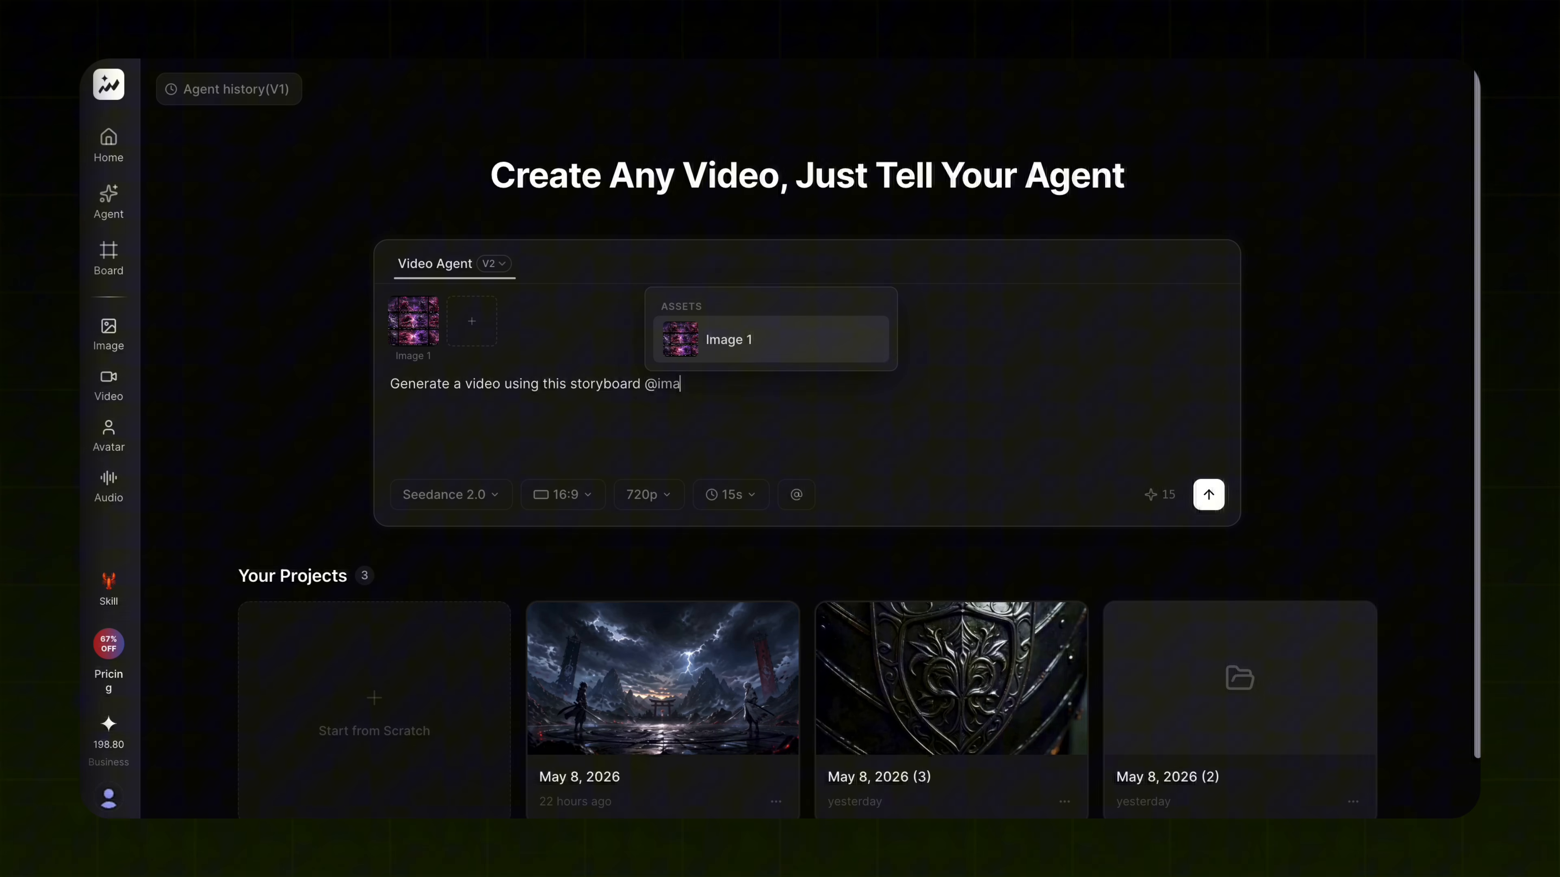
click(749, 342)
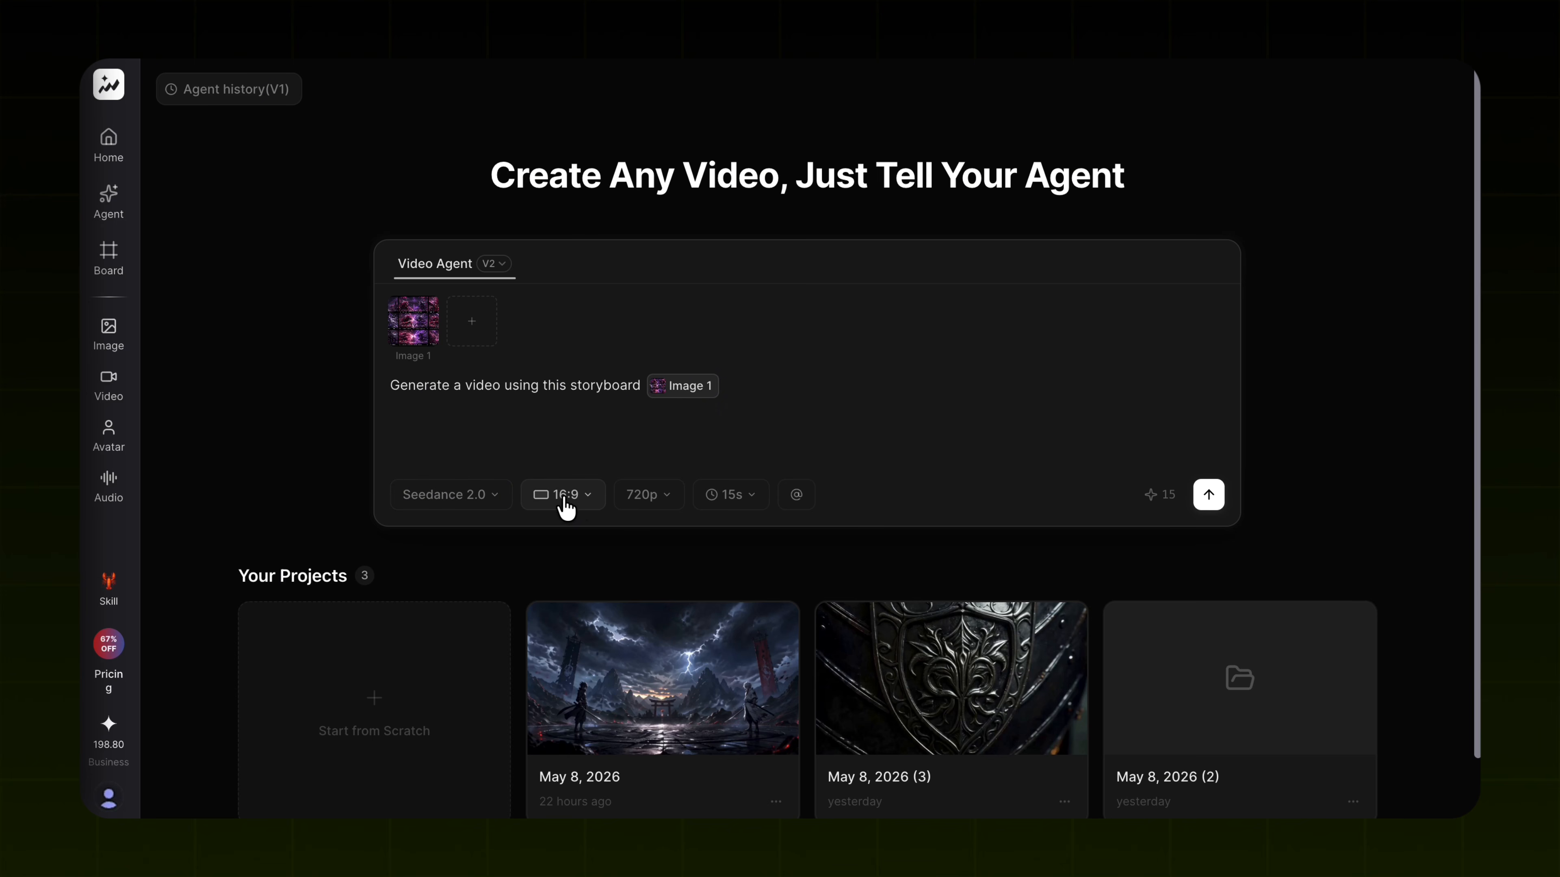
Choose 720p as the video resolution and submit the storyboard prompt to the Video Agent
click(644, 496)
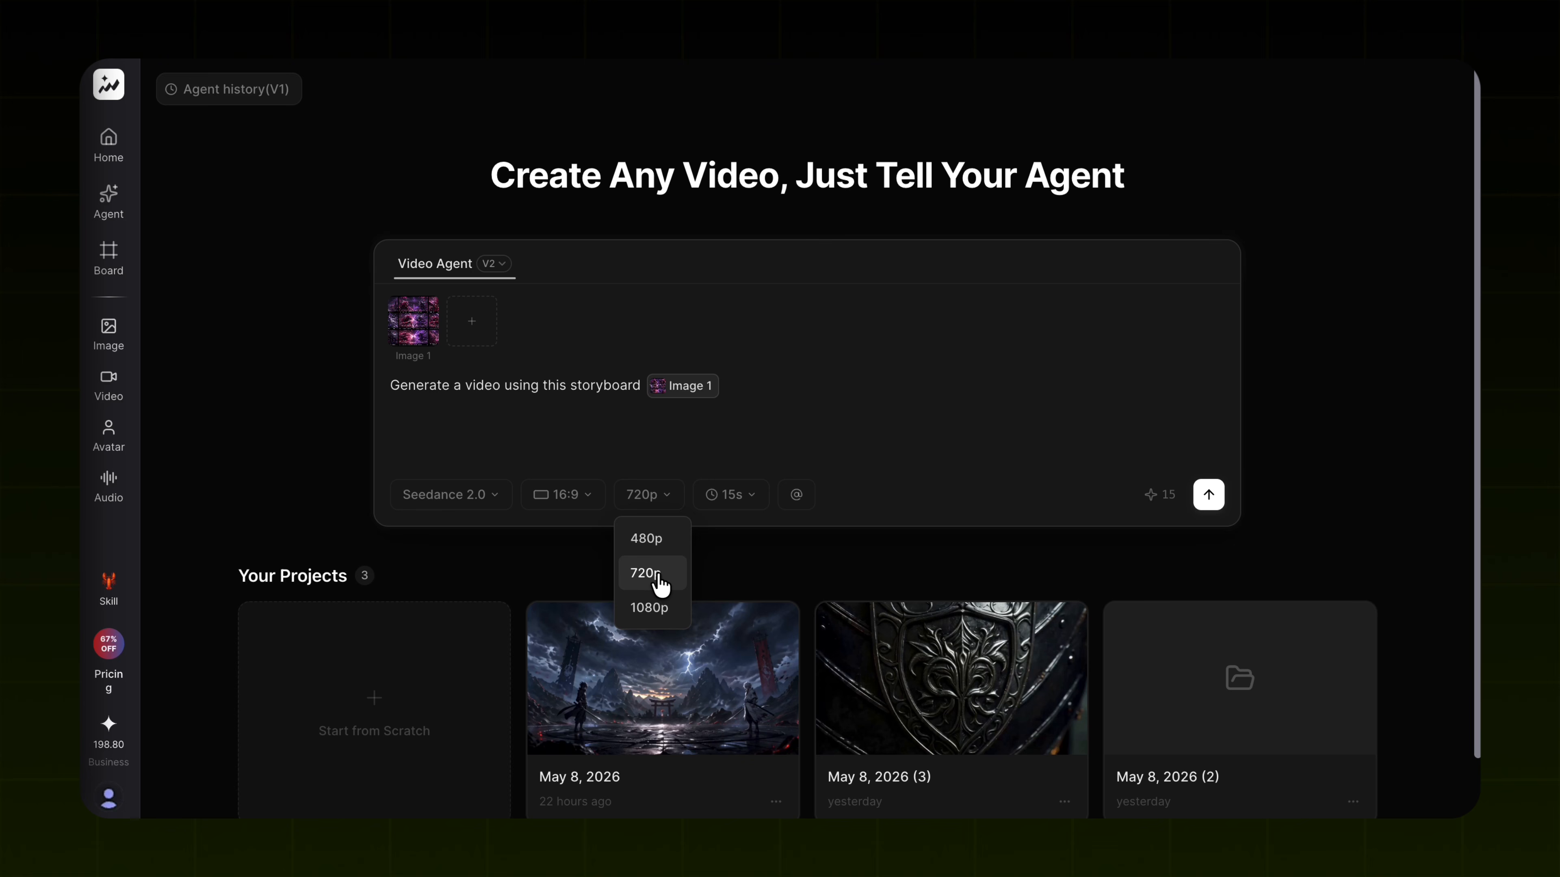
click(645, 573)
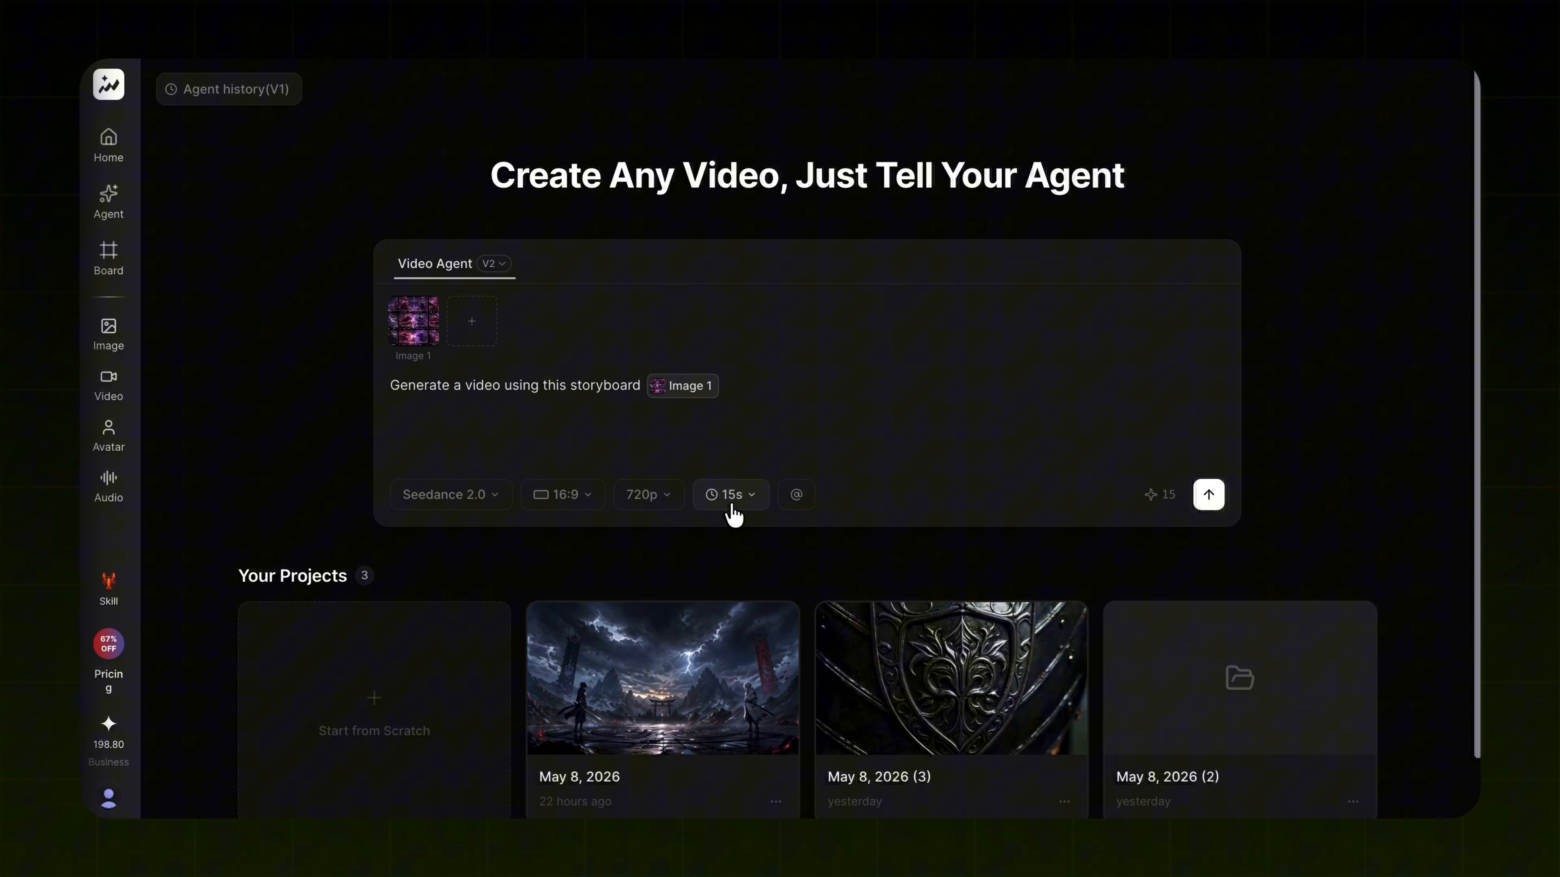
click(1207, 498)
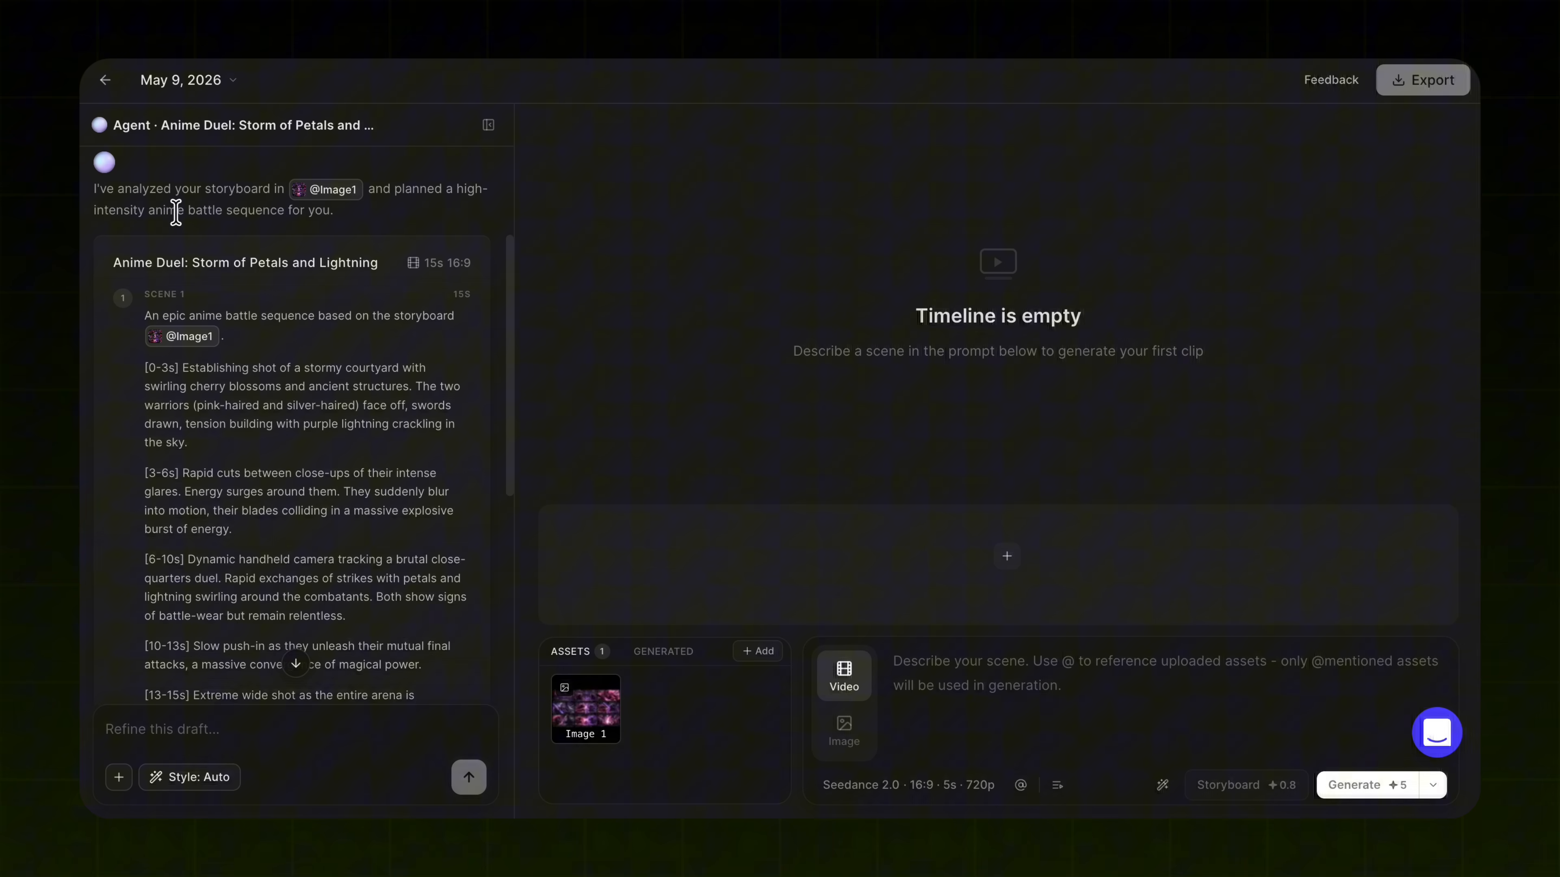
Review the agent's planned Anime Duel scene, generate the video from it, and play the resulting clip
scroll(275, 293, down, 3)
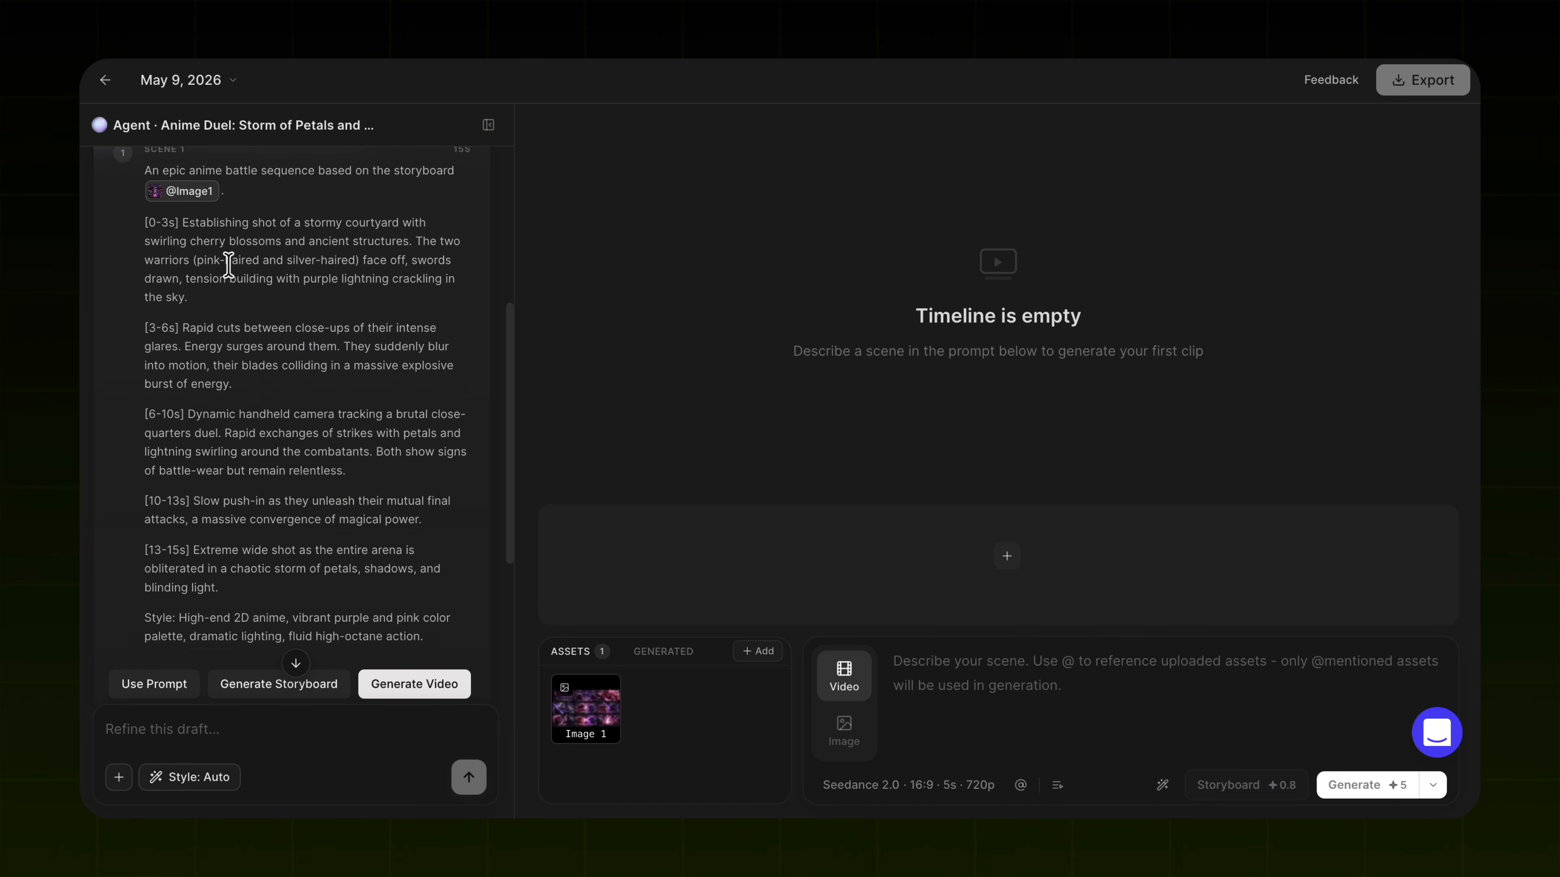
scroll(268, 560, down, 4)
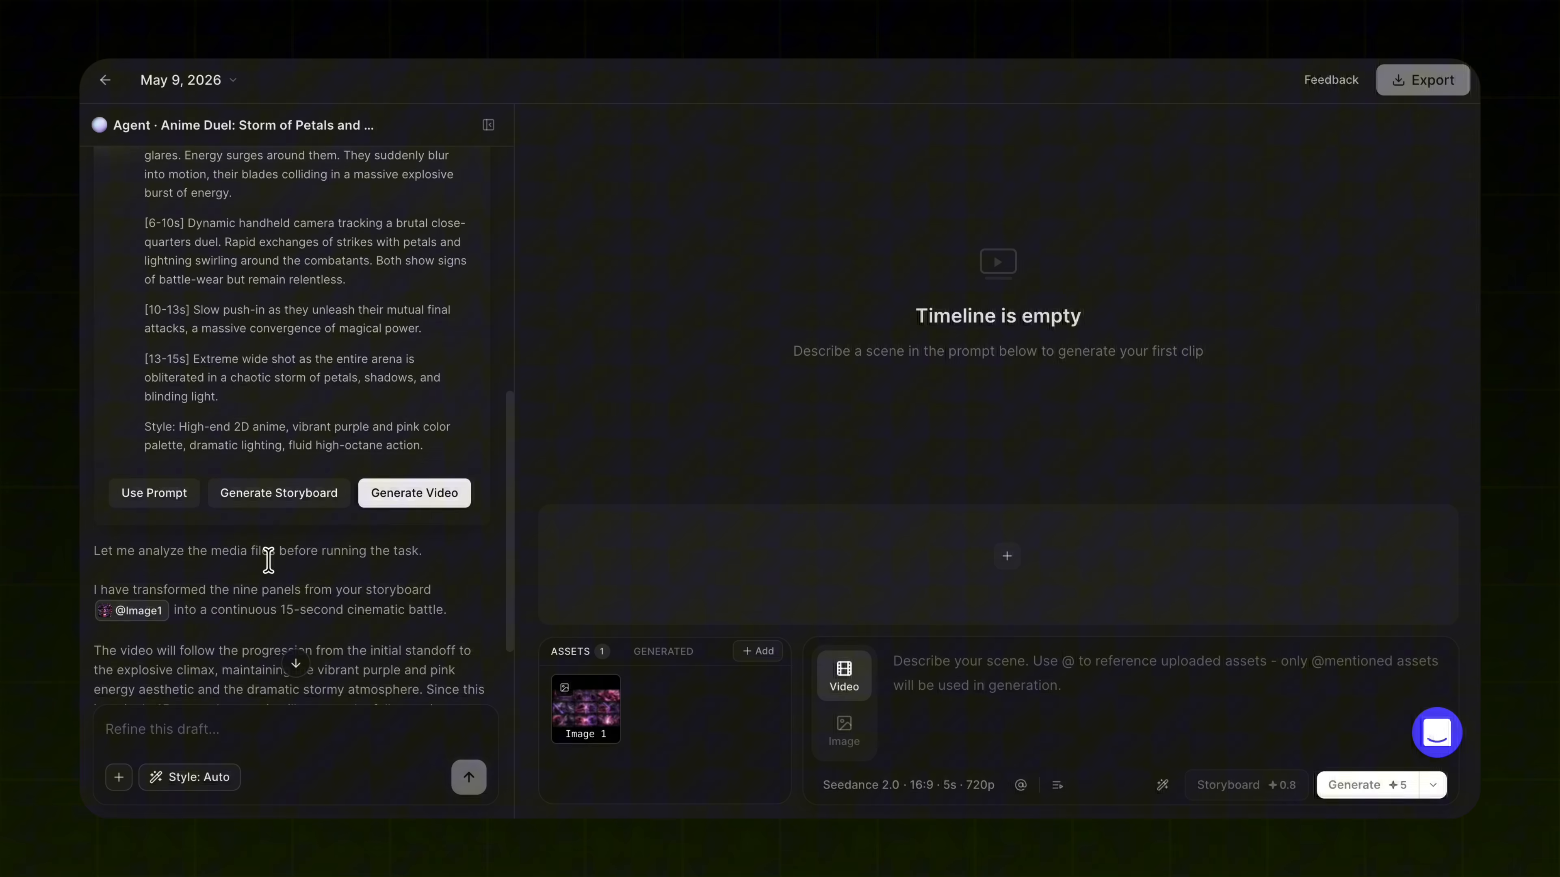
click(410, 486)
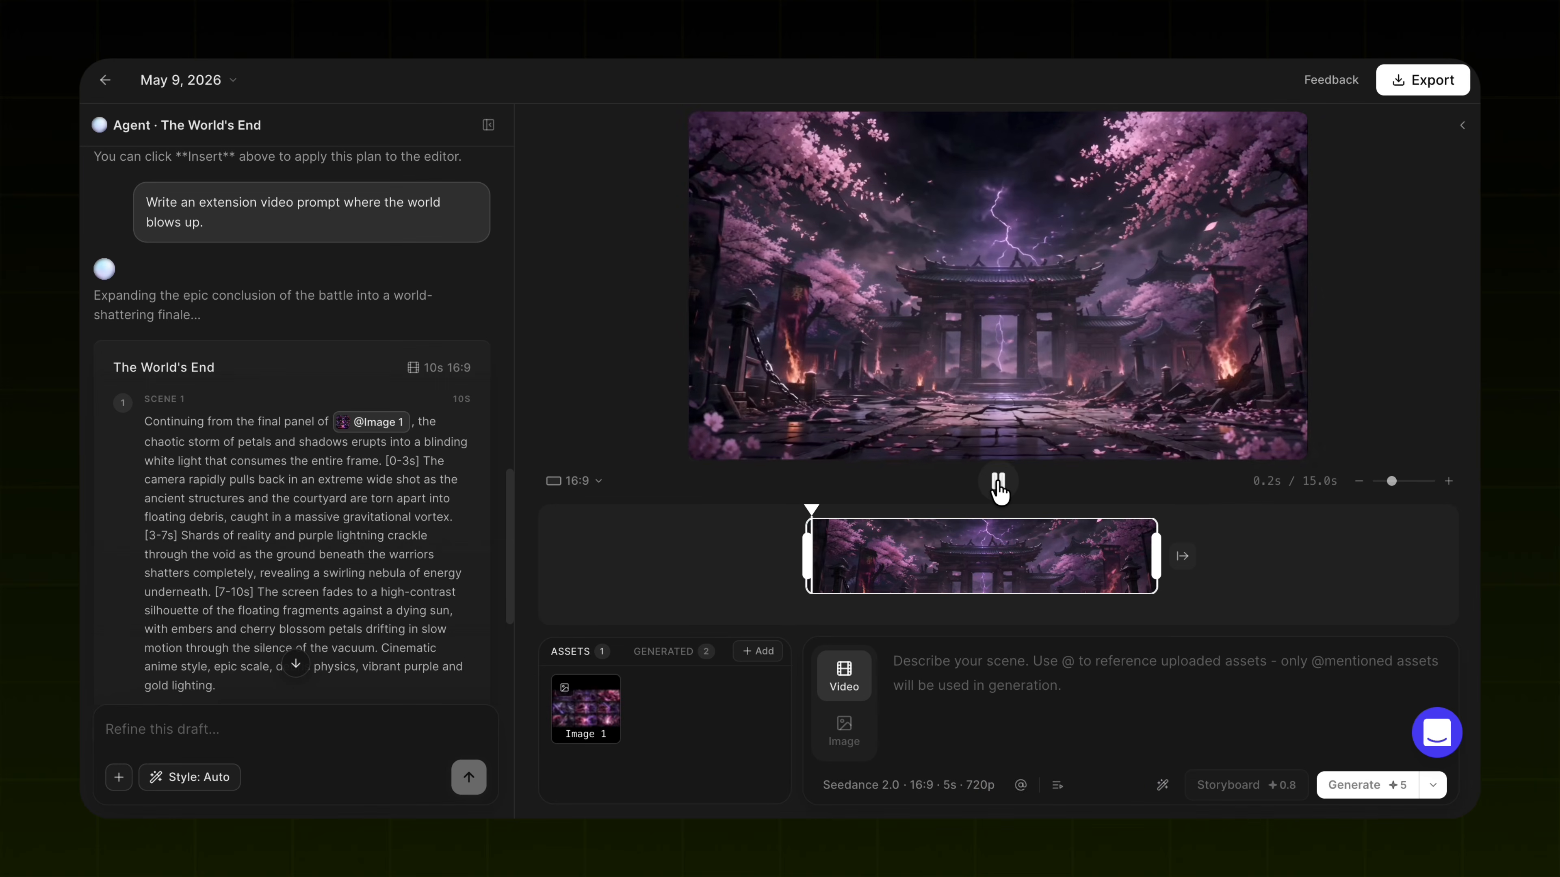
click(997, 482)
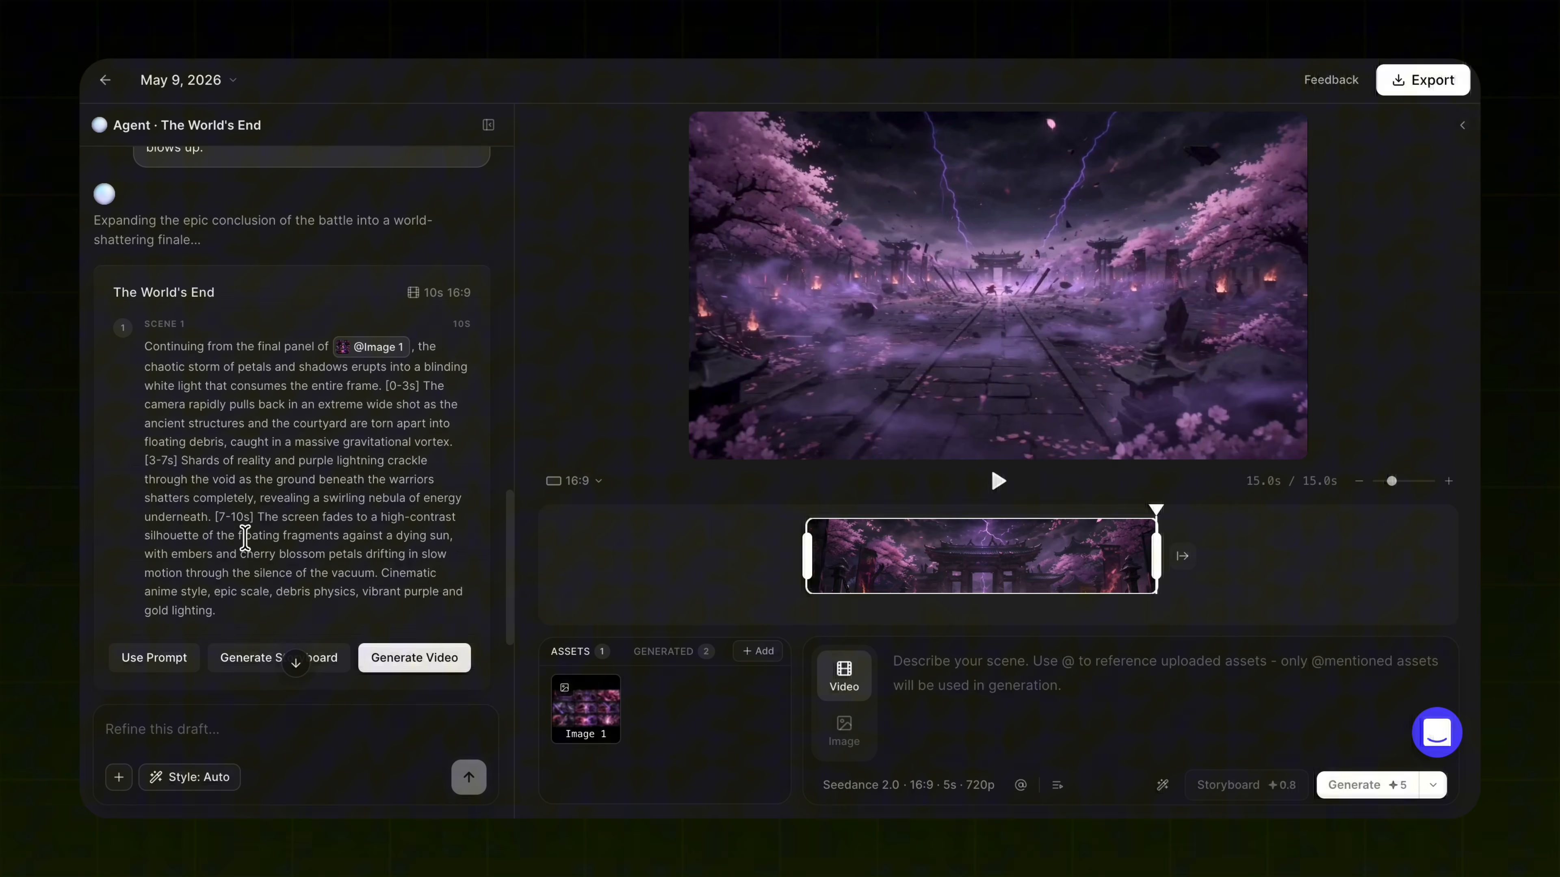
Copy the full scene prompt of The World's End and paste it as the prompt for extending Clip 1
drag(228, 612, 145, 344)
right_click(185, 368)
key(Escape)
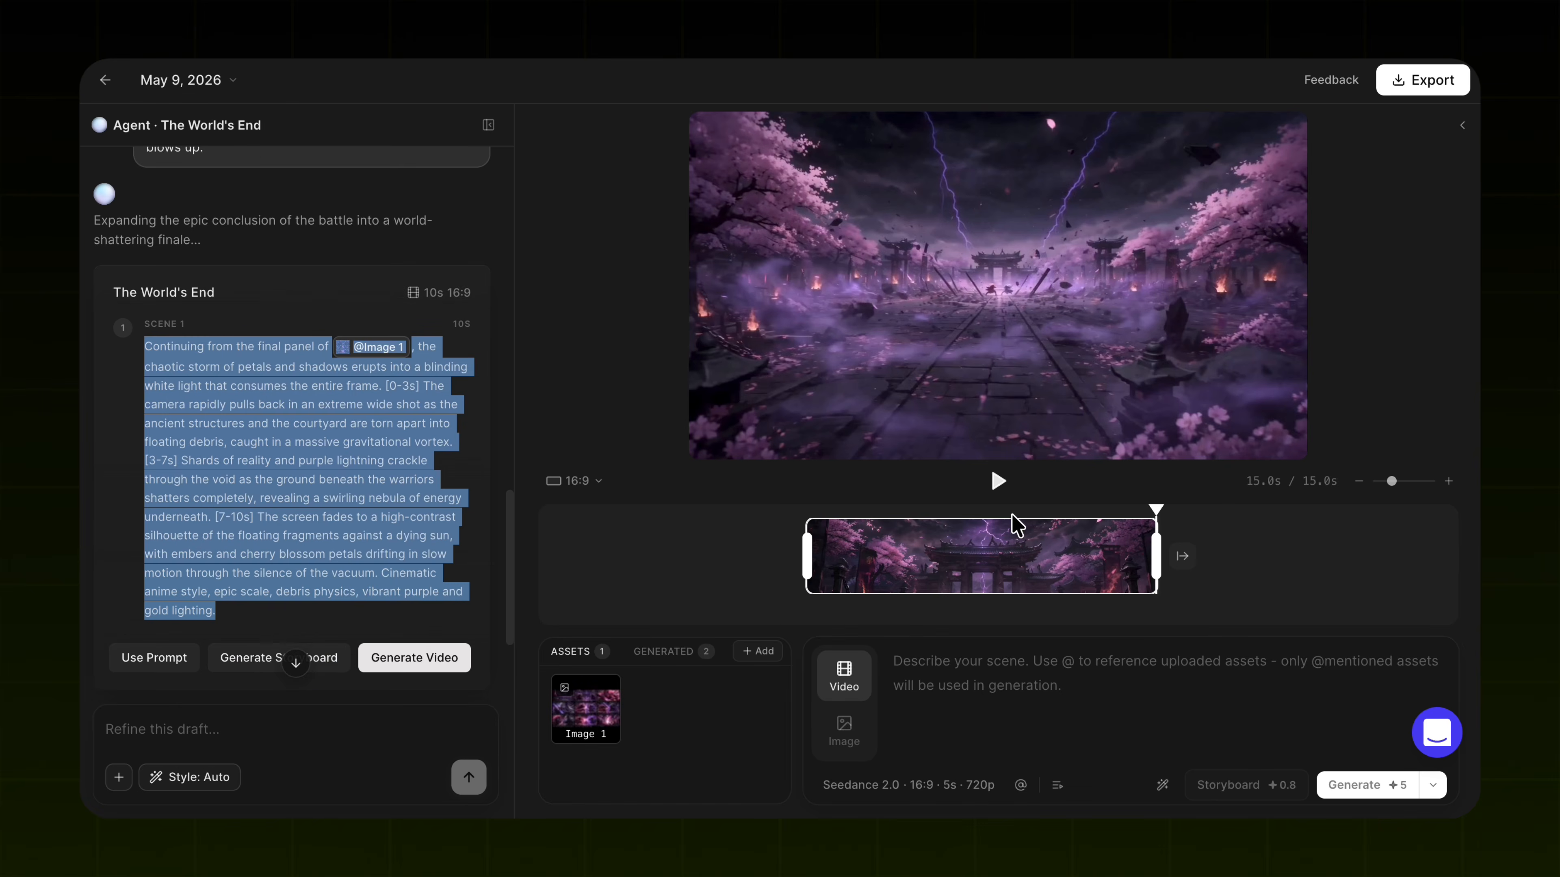
click(1182, 556)
click(1173, 477)
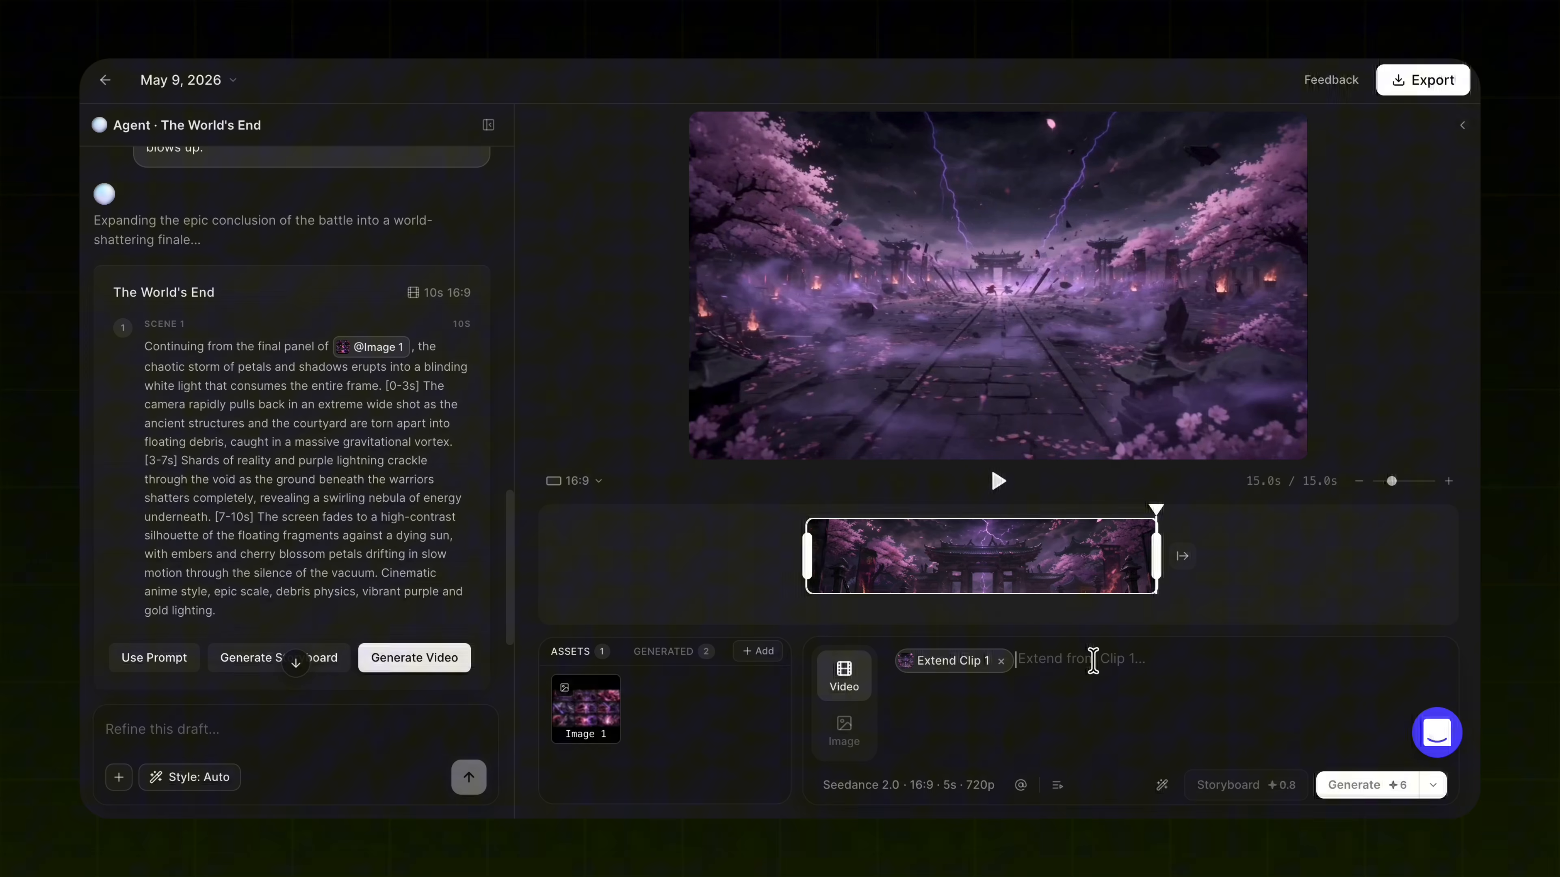
key(ctrl+v)
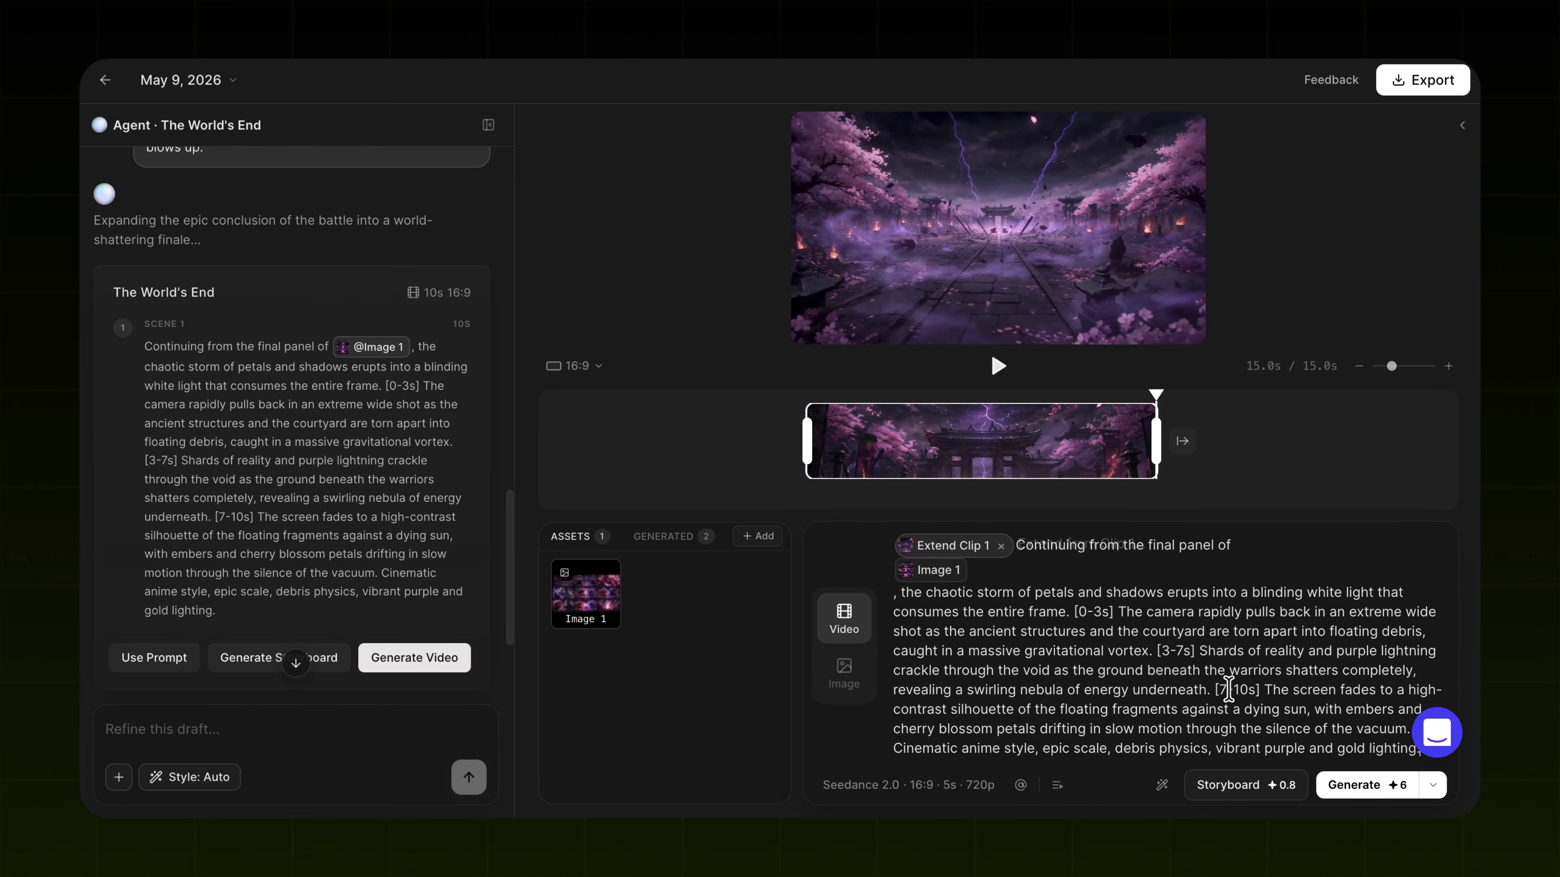
Set the extension's duration to 10 s and generate the extended clip
click(961, 787)
drag(852, 734, 927, 735)
click(1188, 700)
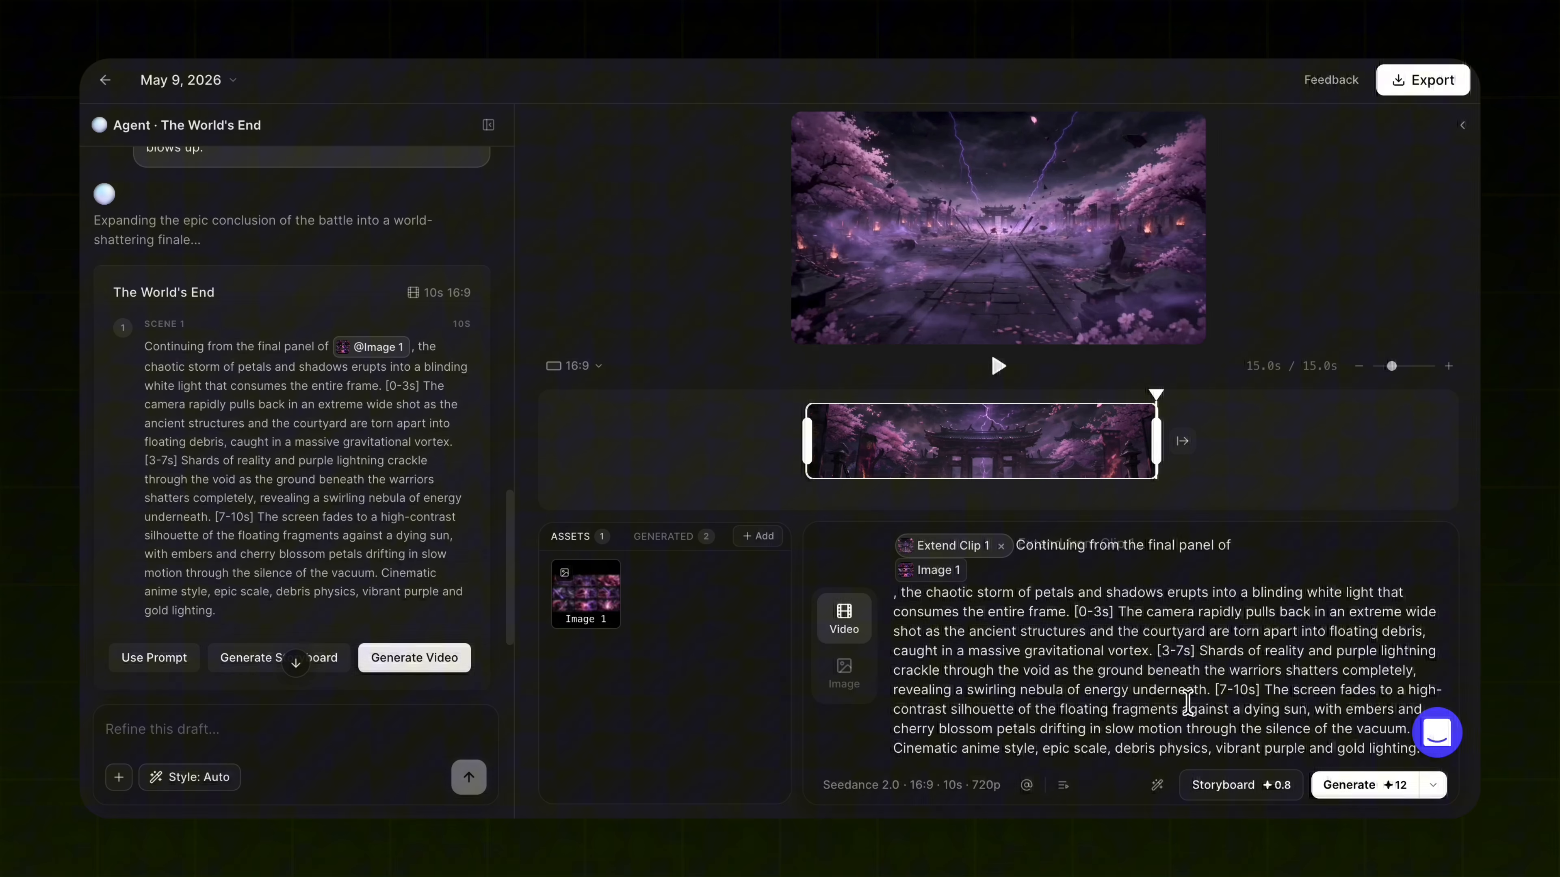
click(1364, 789)
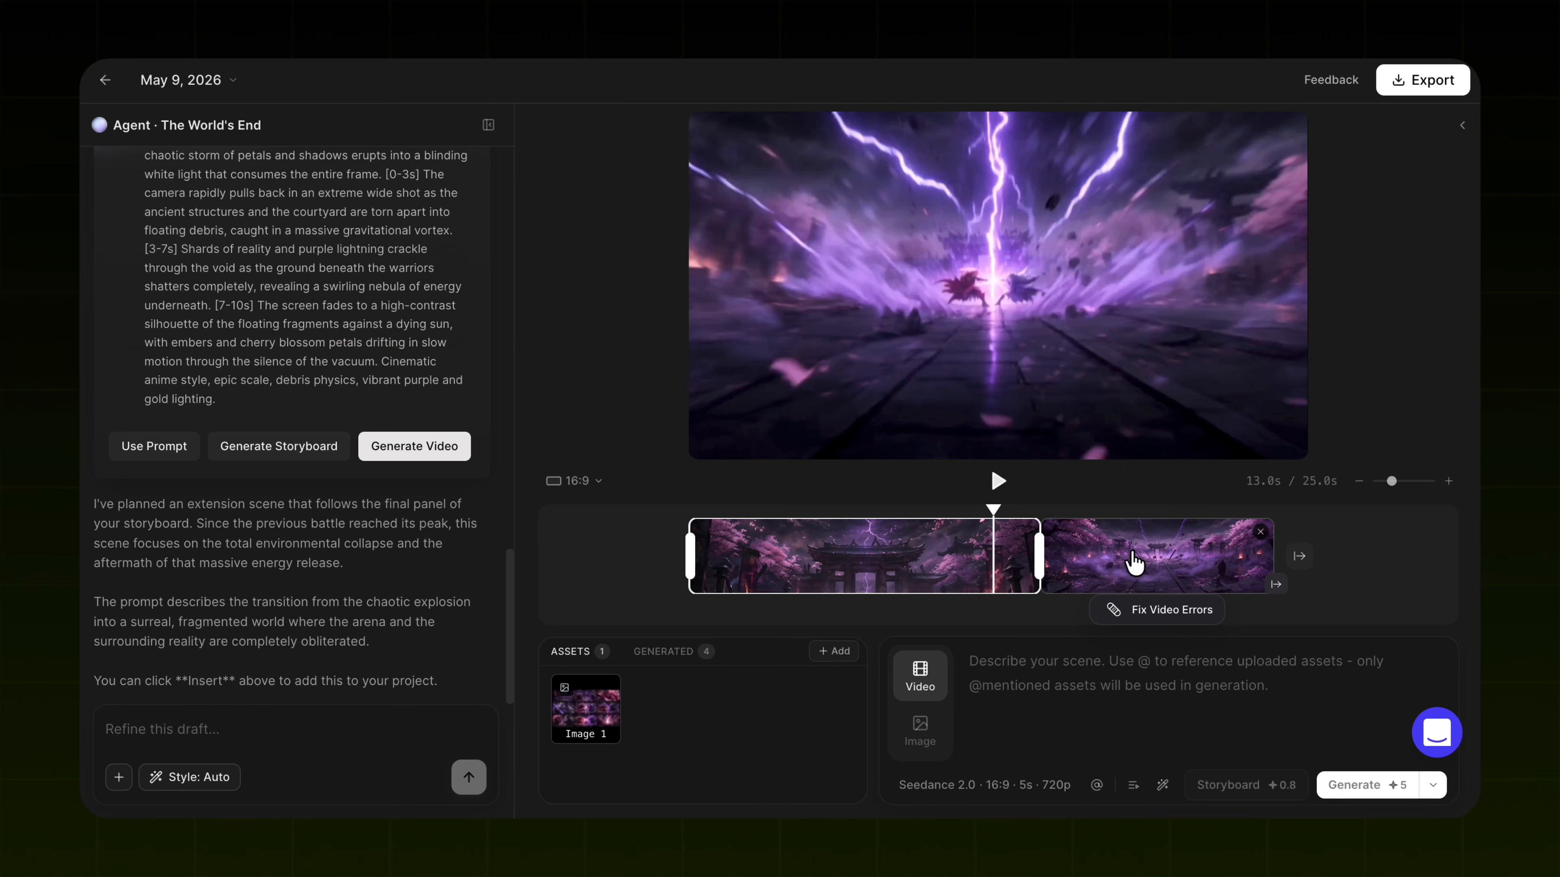
Play the extended video and export it in Full Video mode with the watermark removed
click(998, 484)
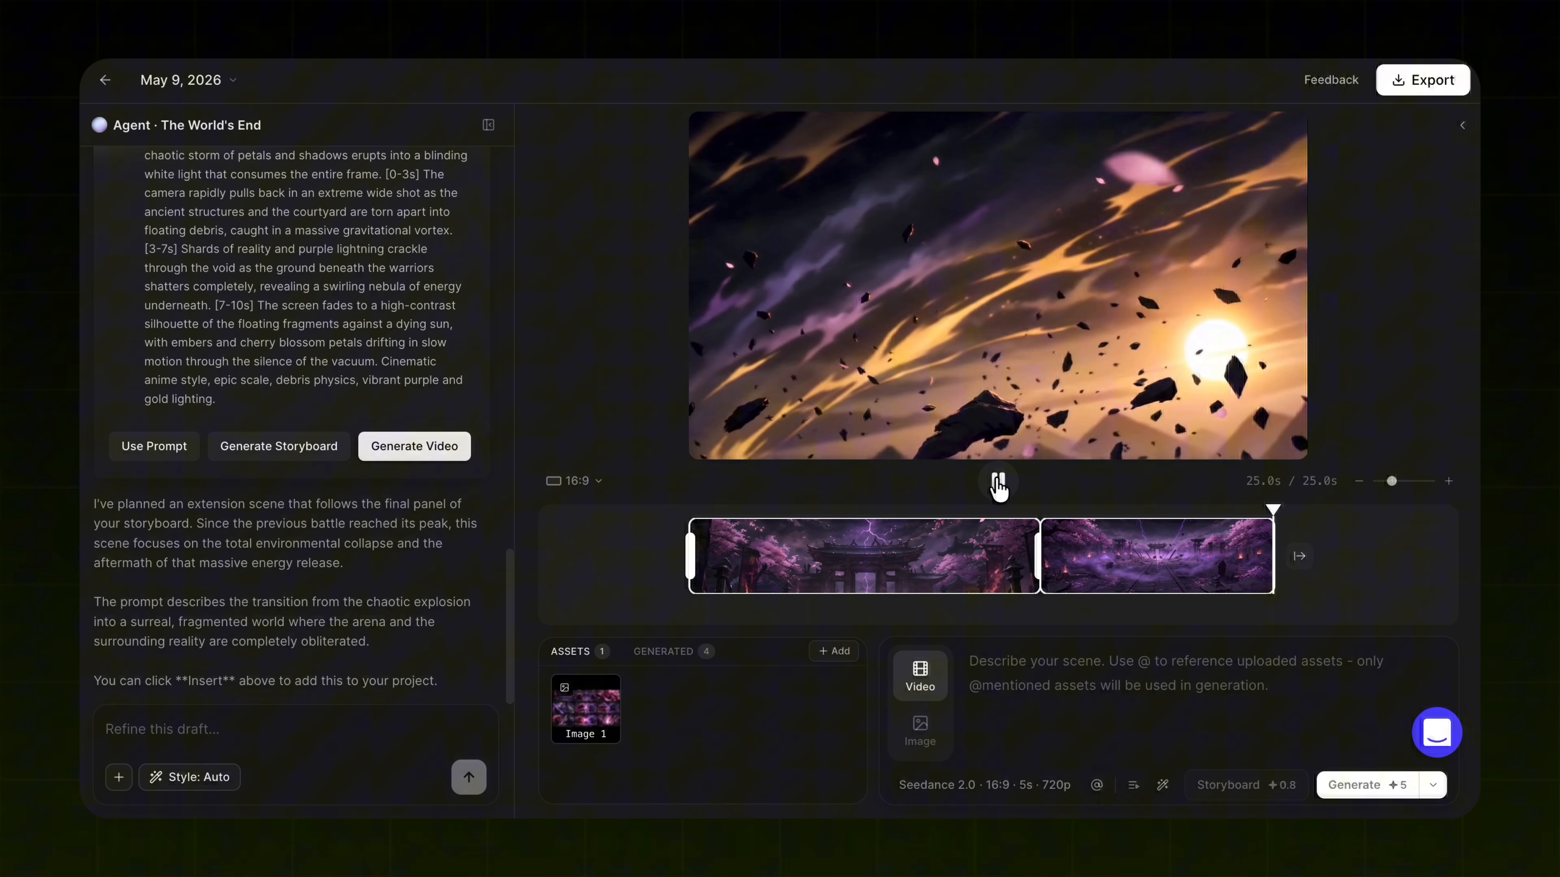
click(1419, 83)
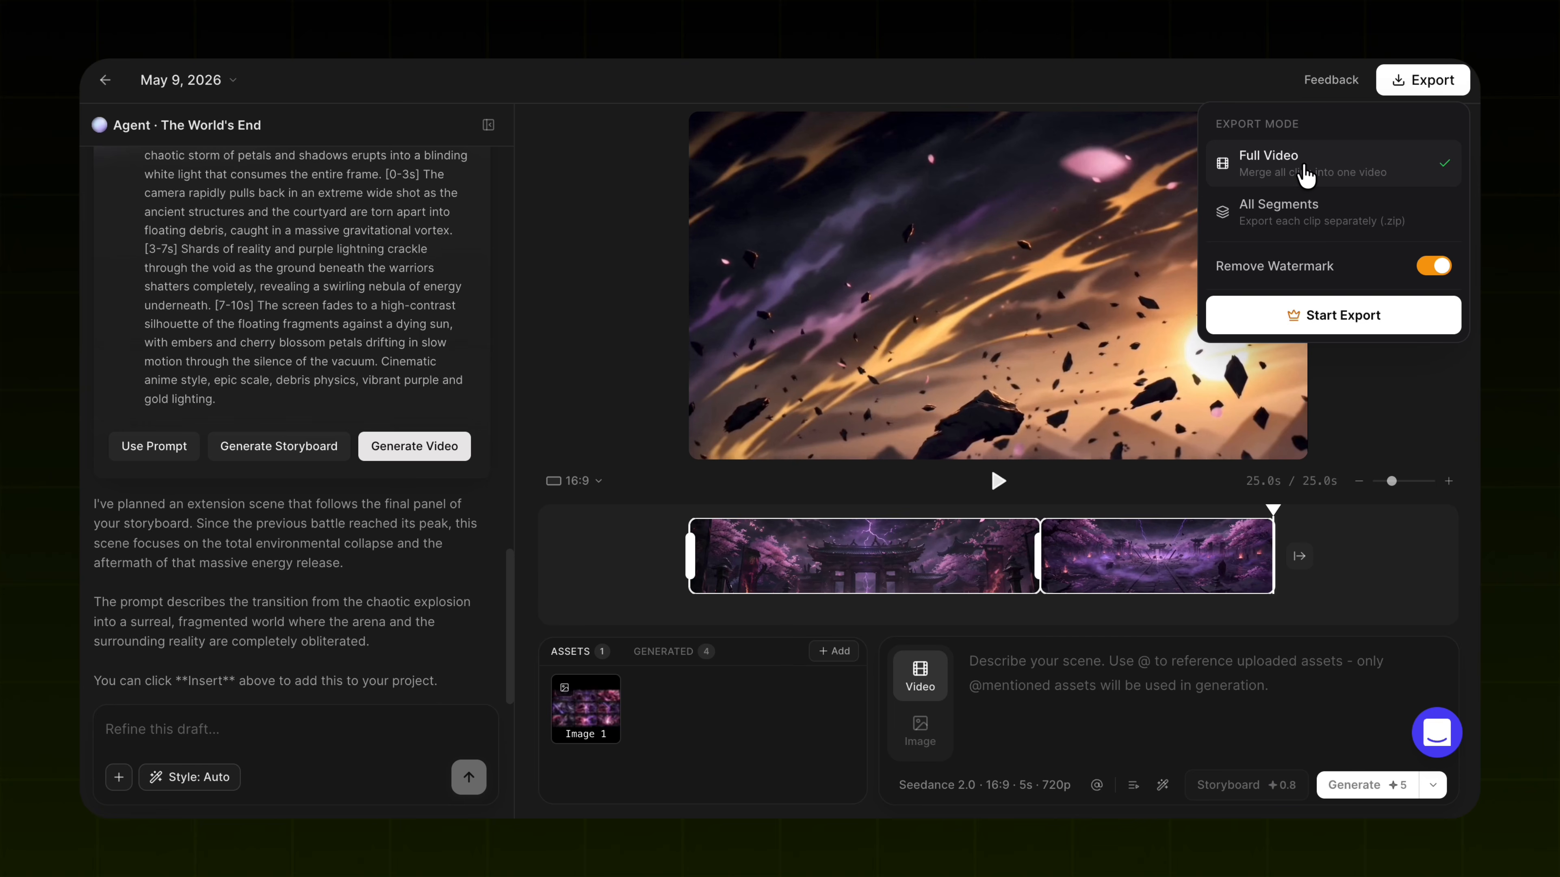
click(1334, 316)
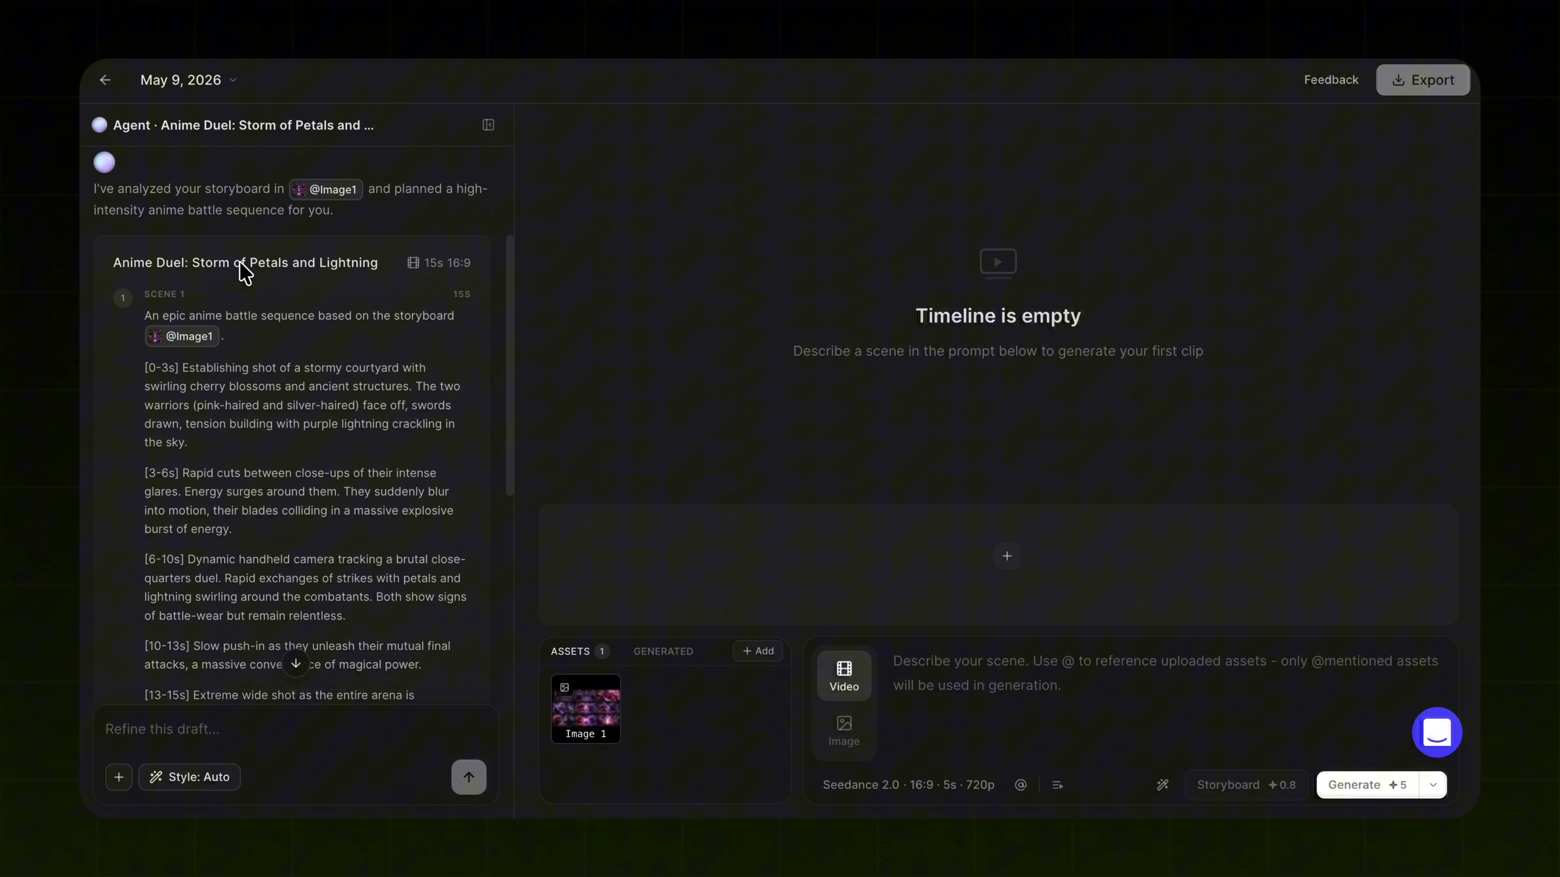
Examine the annual subscription plans, comparing the prices, credits and unlimited generation offers of Pro, Business and Ultra
scroll(279, 298, down, 3)
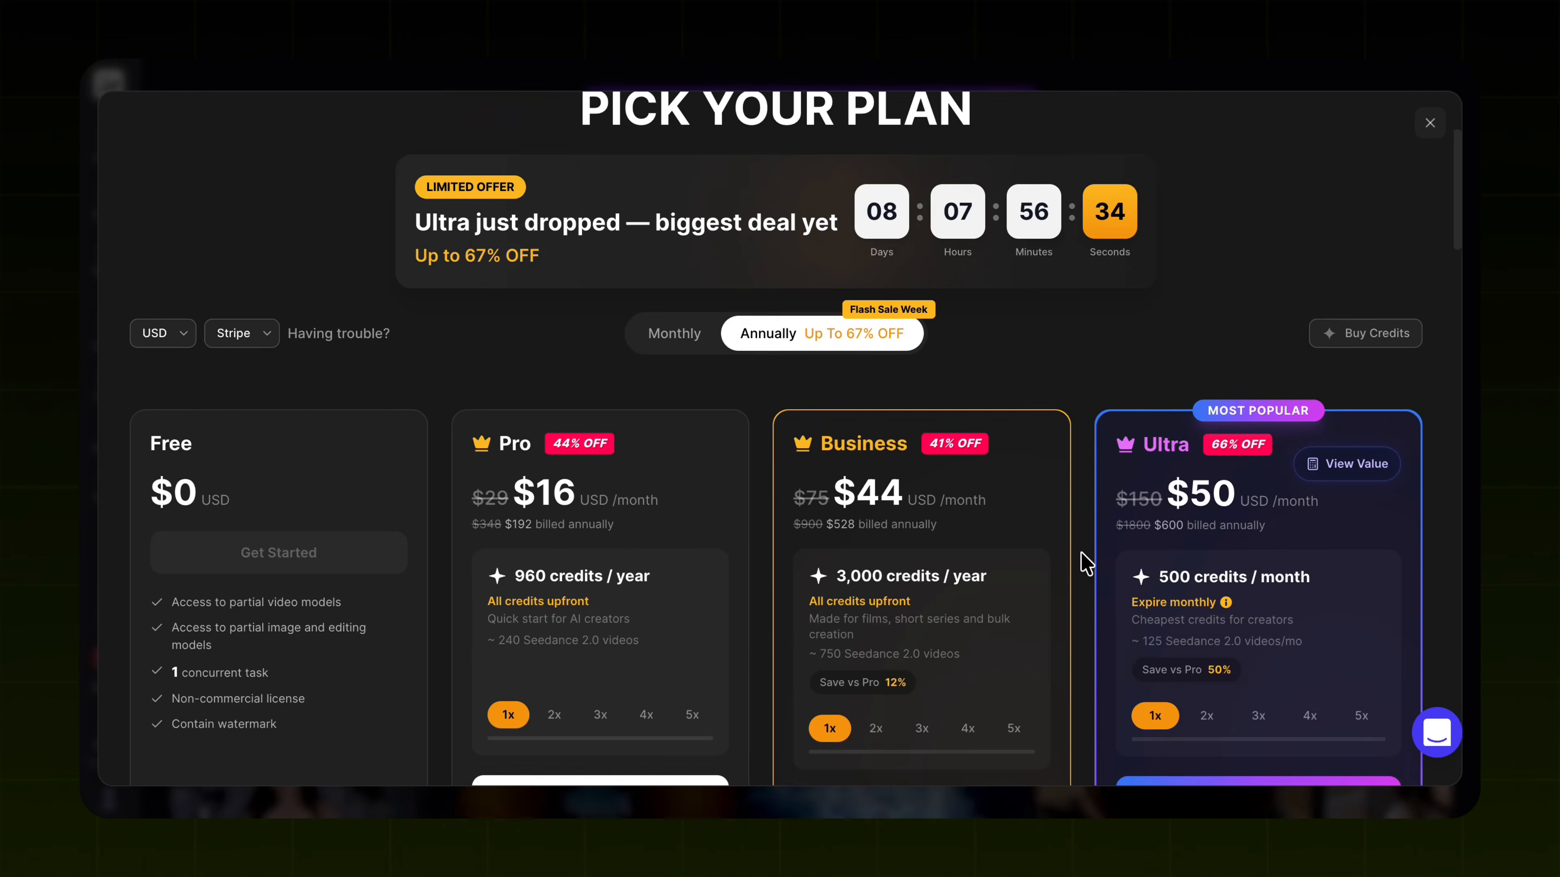
scroll(1086, 557, down, 3)
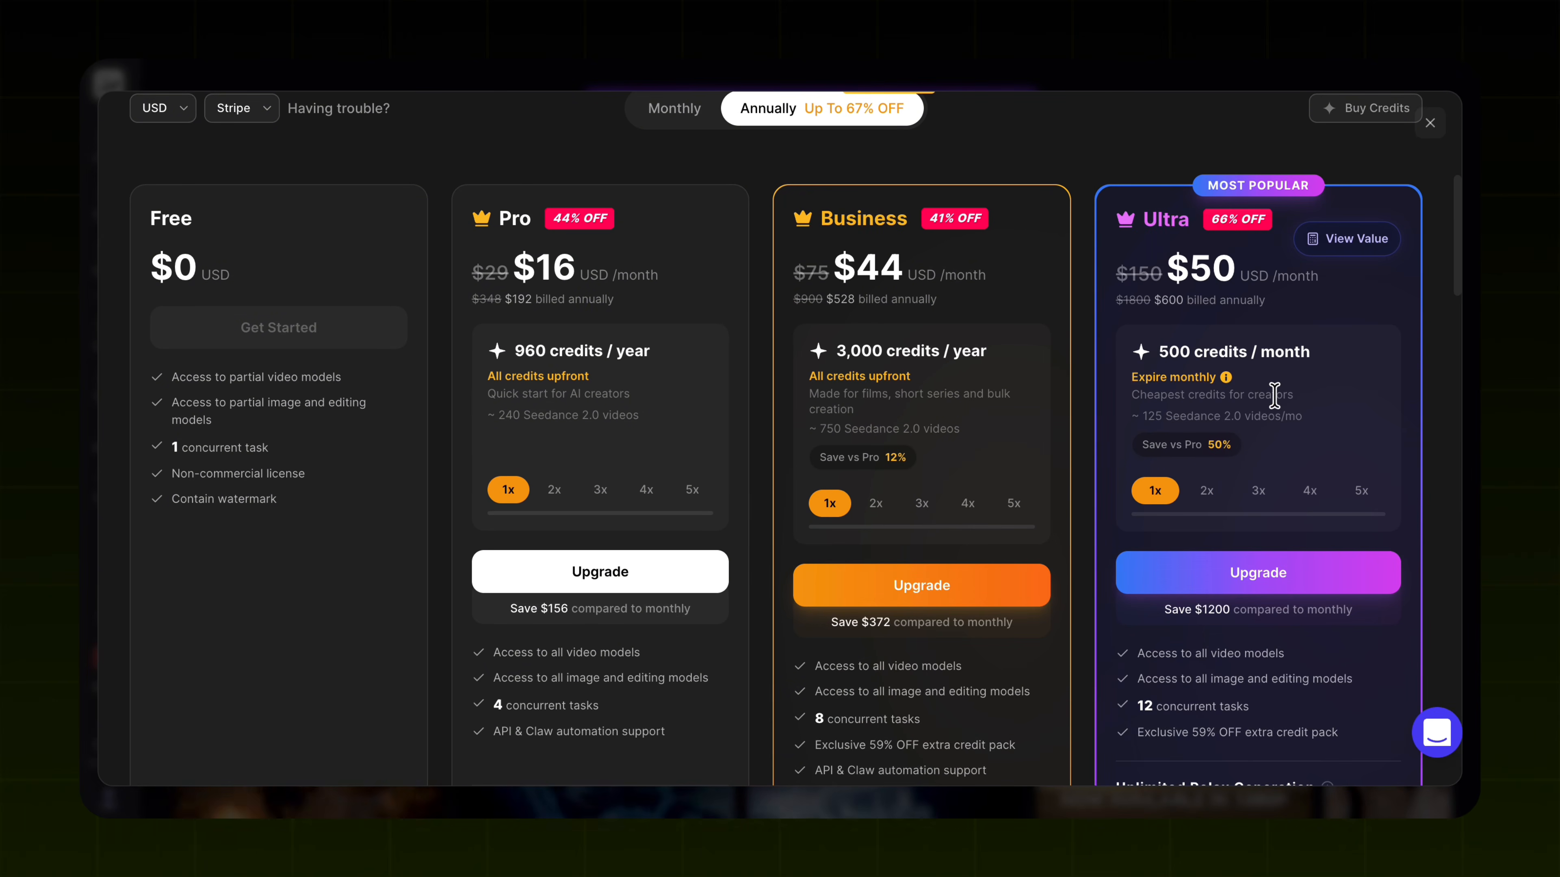
scroll(1278, 390, down, 5)
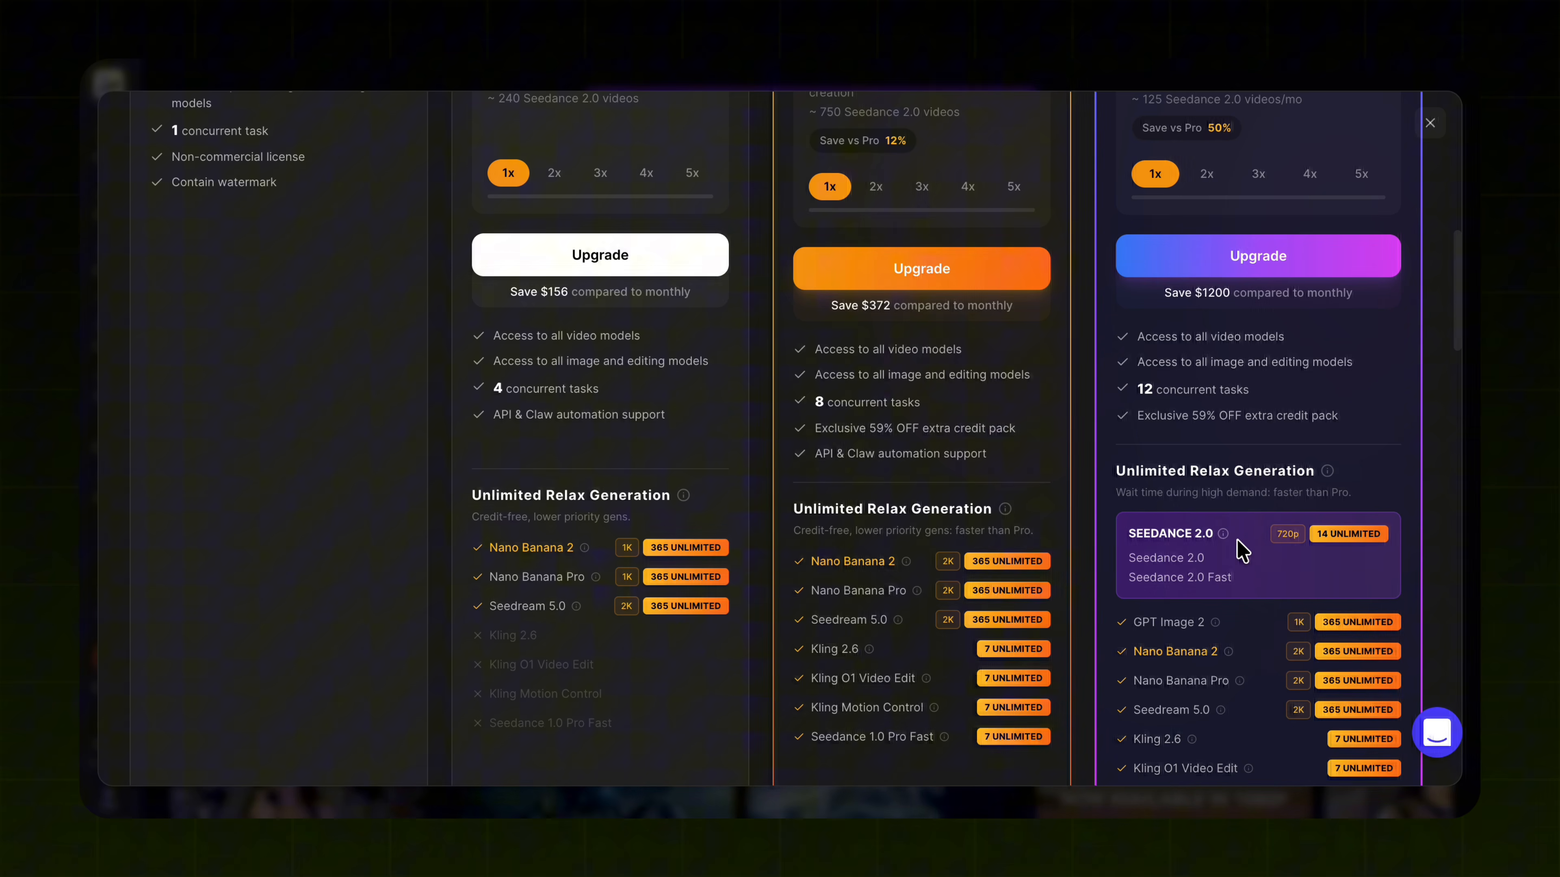